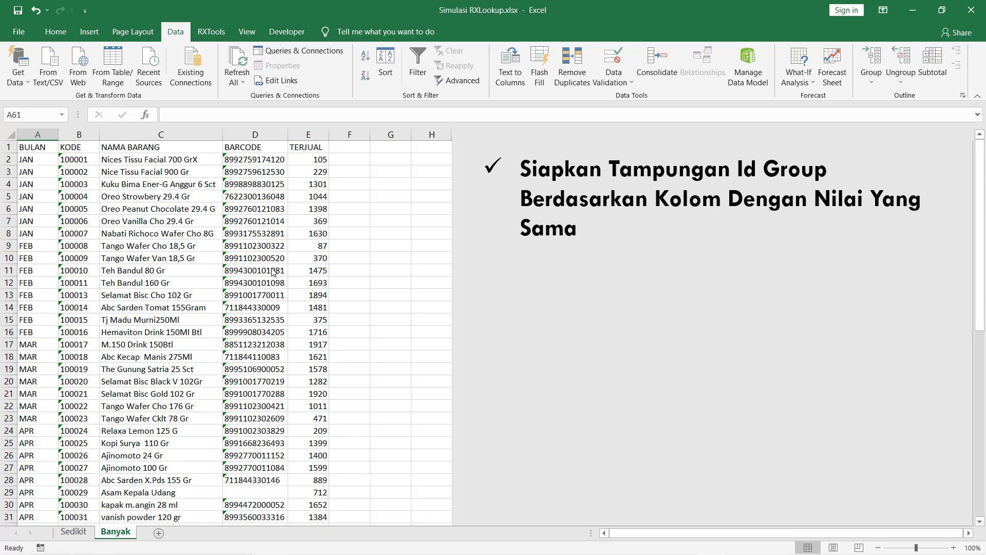
Enter the header DUMMY1 in cell F1, just right of the TERJUAL column.
click(271, 270)
mouse_move(177, 152)
mouse_down()
mouse_move(329, 153)
mouse_move(175, 238)
mouse_up()
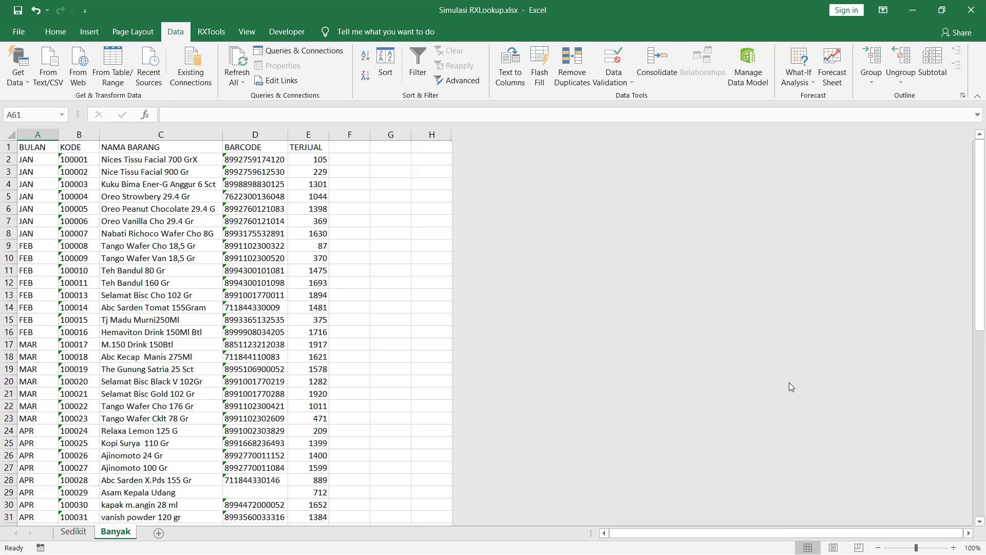
click(414, 210)
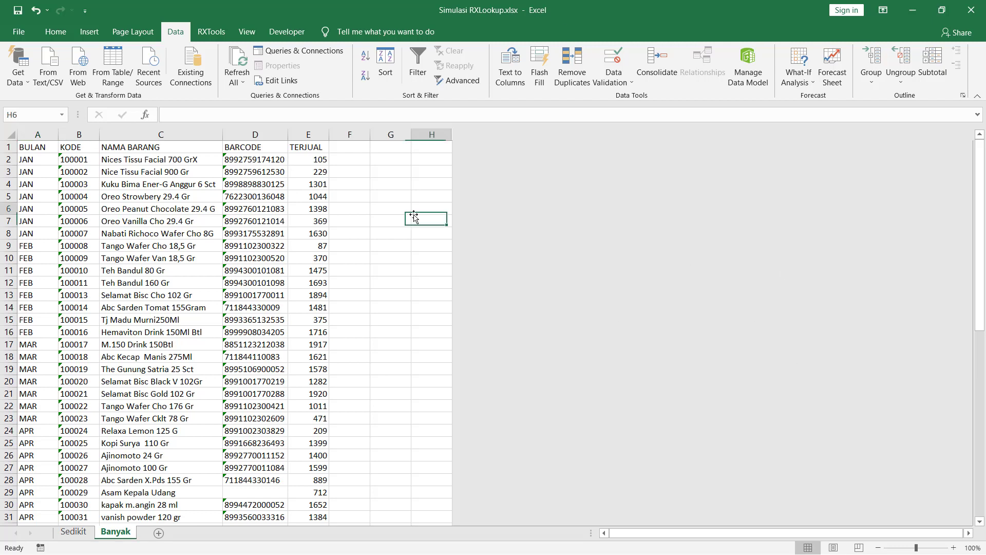
key(Left)
key(Left)
key(Left)
key(Left)
key(Left)
key(Left)
key(Left)
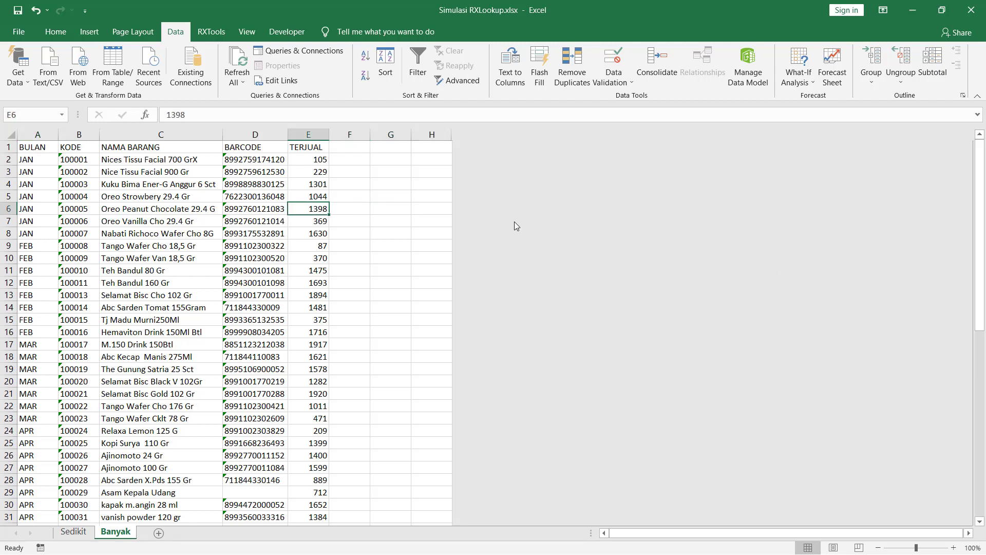
key(Up)
key(Up)
key(Up)
key(Up)
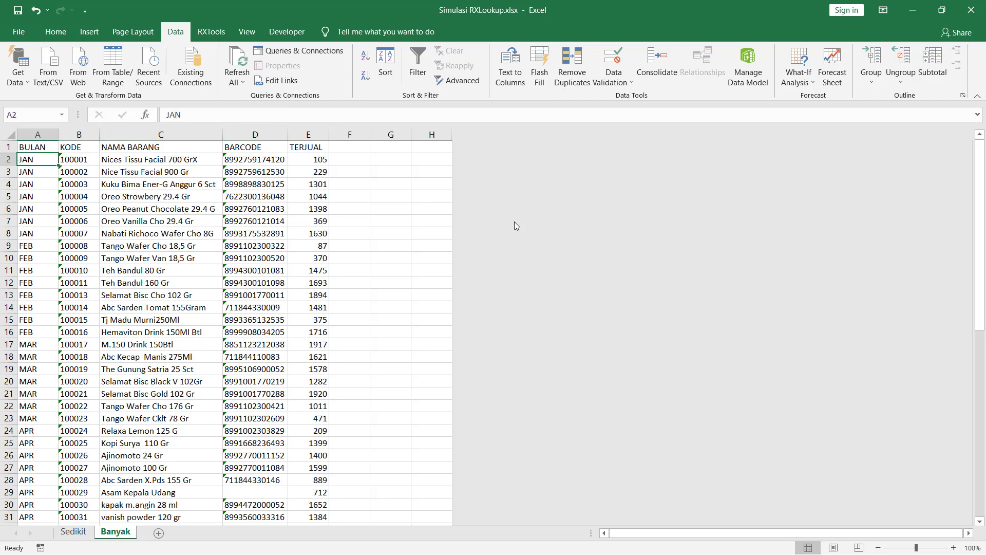
key(Right)
key(Right)
key(Right)
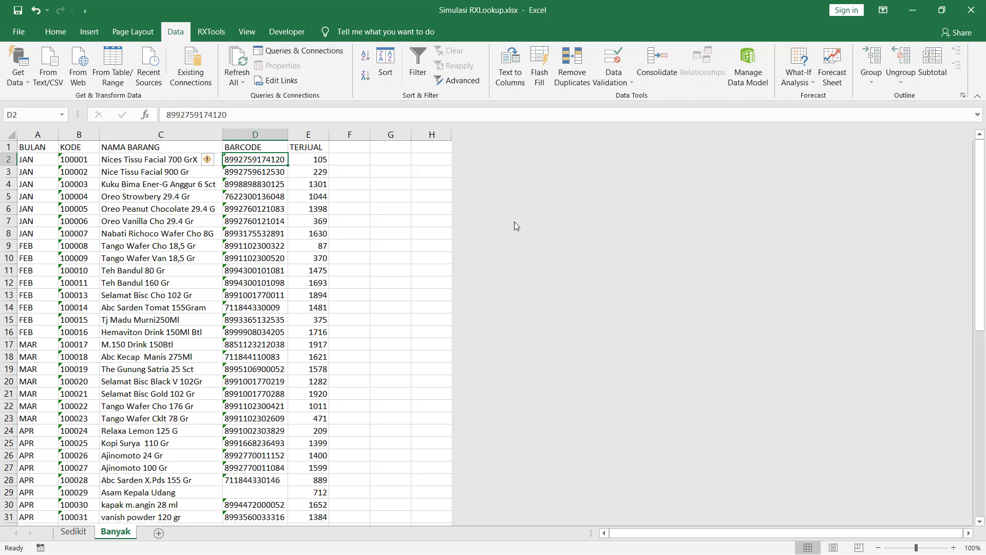
key(Left)
key(Left)
key(Left)
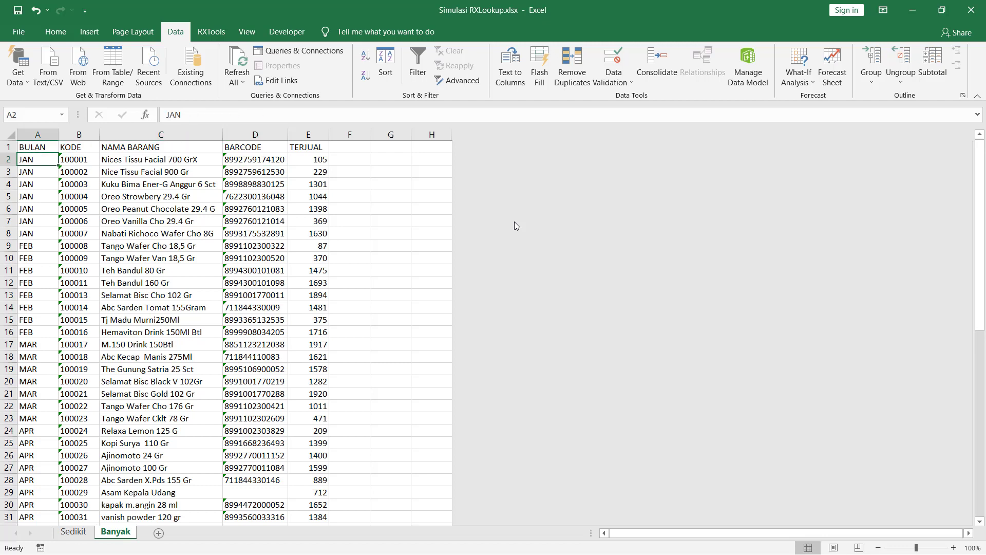
key(Right)
key(Right)
key(Right)
key(Right)
key(Right)
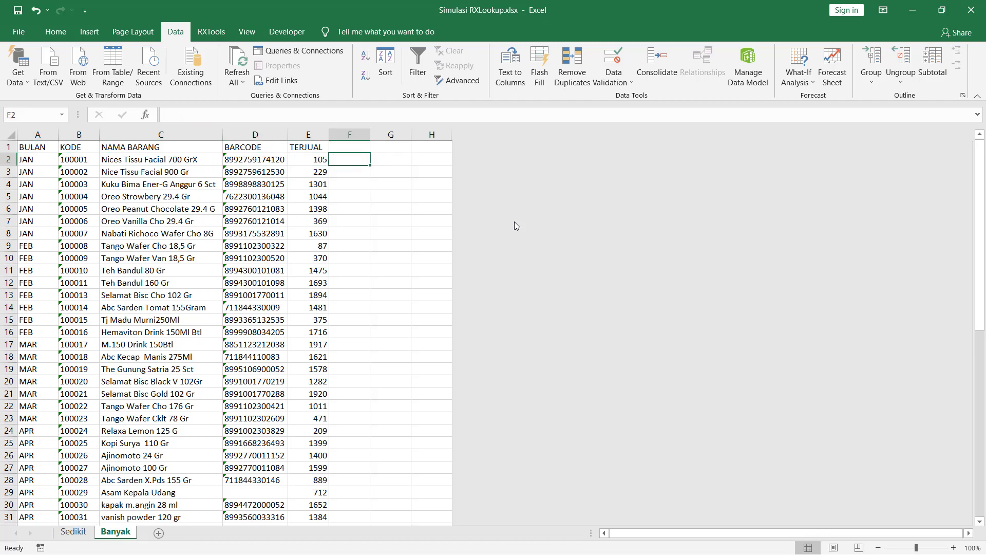
key(Right)
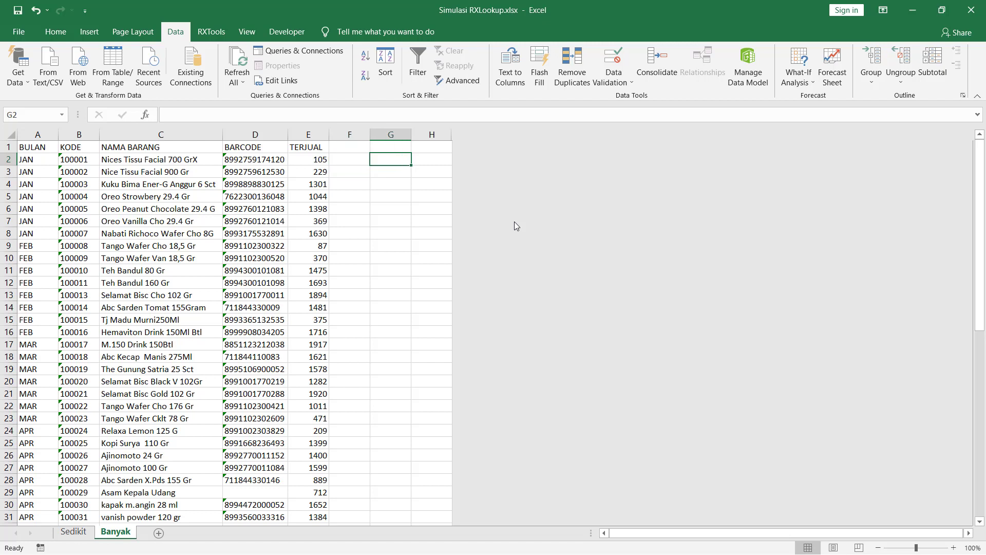
key(Left)
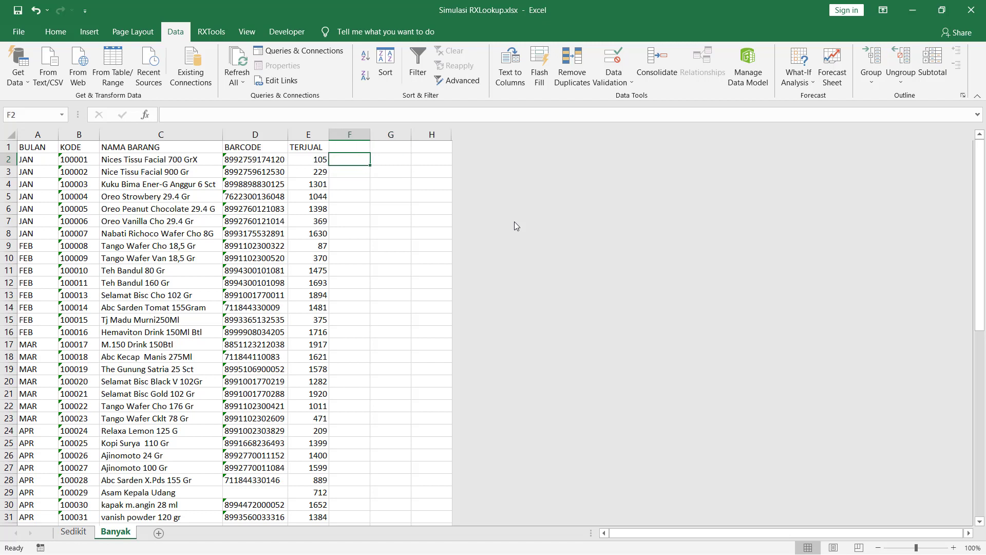
key(Left)
key(Right)
key(Up)
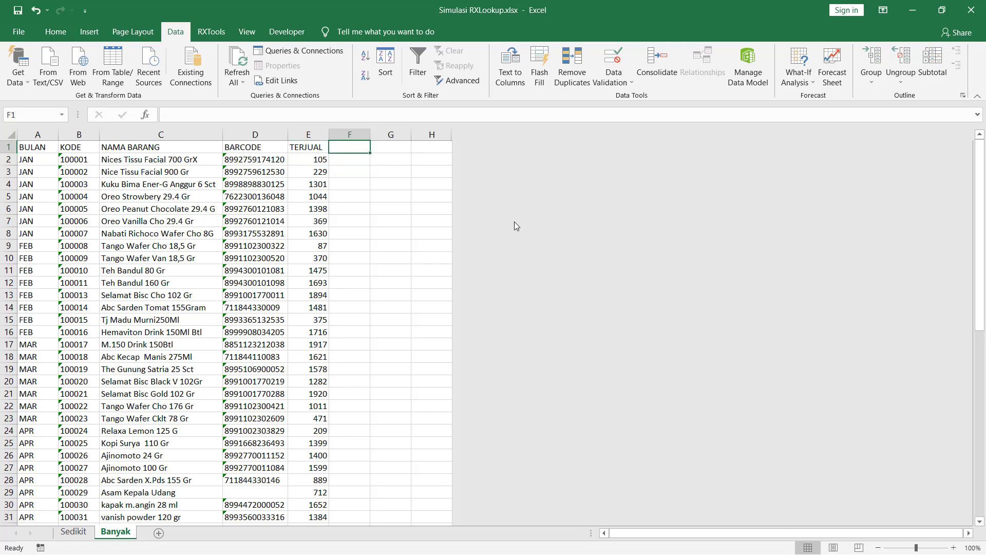
text(DUMM)
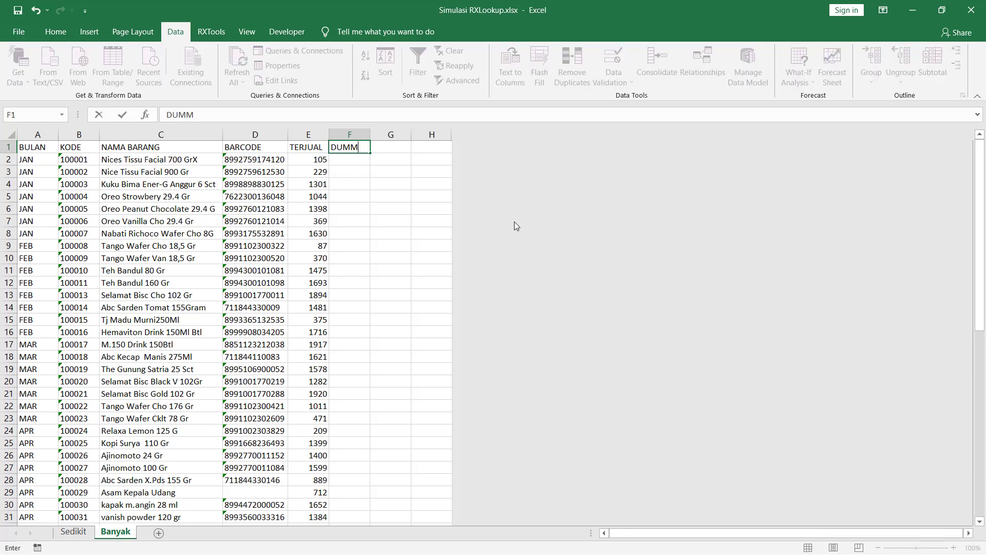
text(Y1)
key(Return)
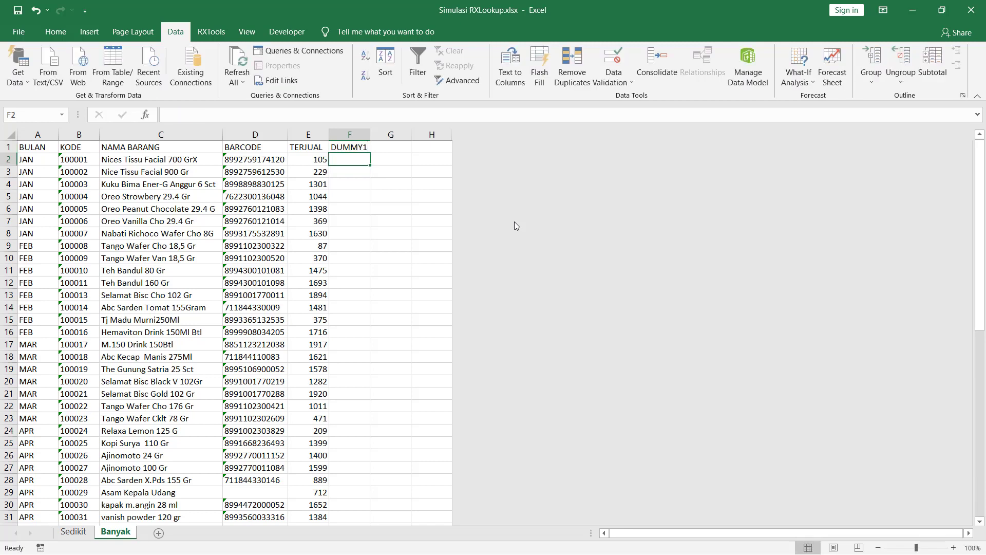
click(550, 211)
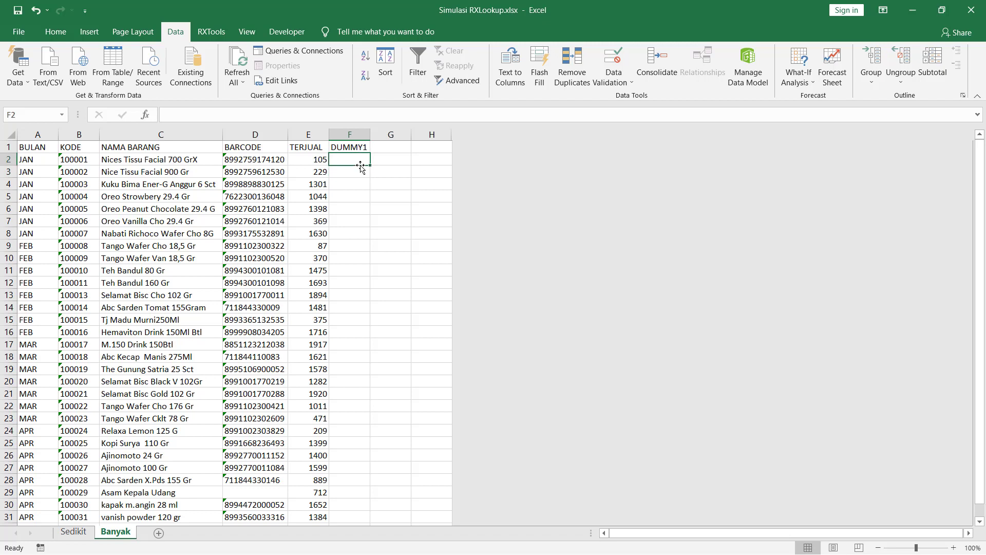
key(Left)
key(Left)
key(Left)
key(Left)
key(Left)
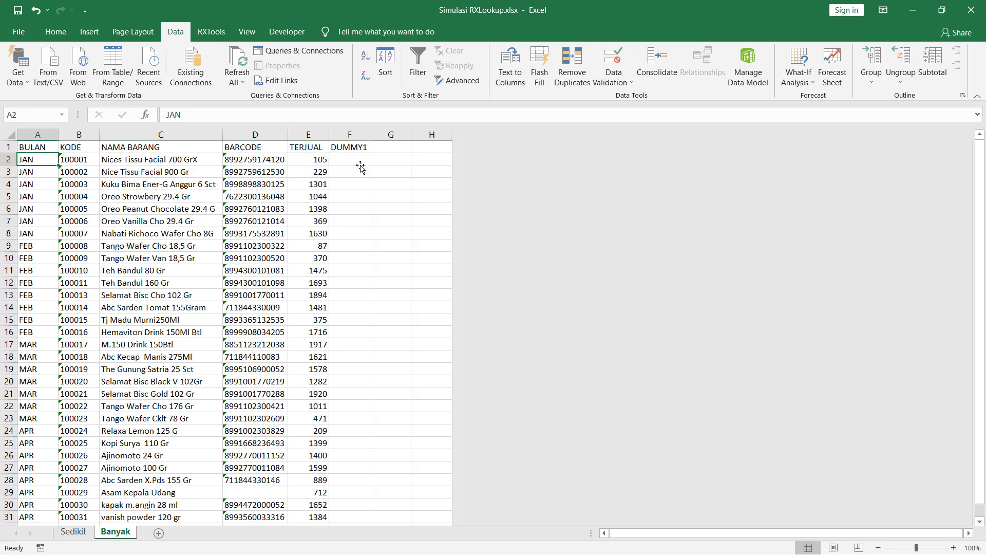
key(Right)
key(Left)
key(Up)
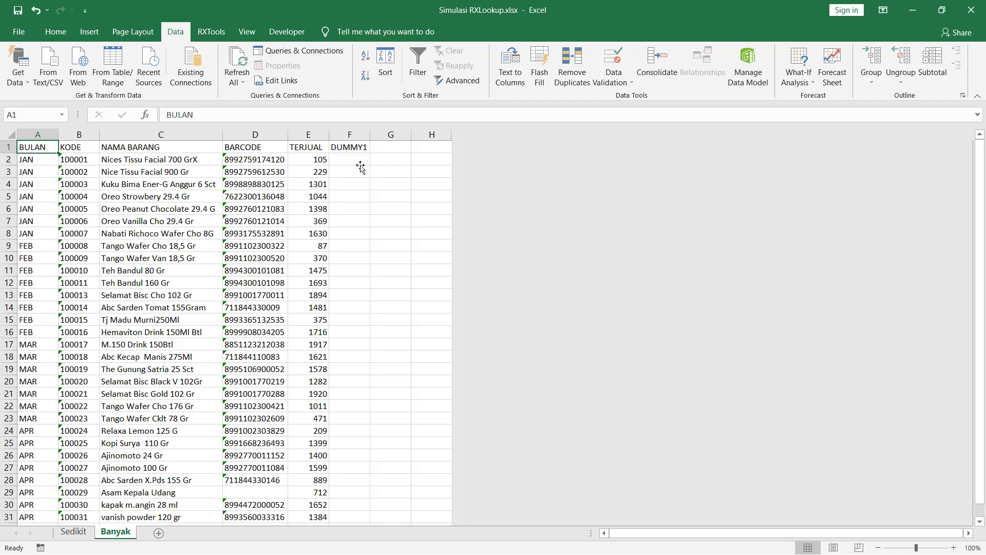
key(Down)
key(Up)
key(Down)
key(Up)
key(Down)
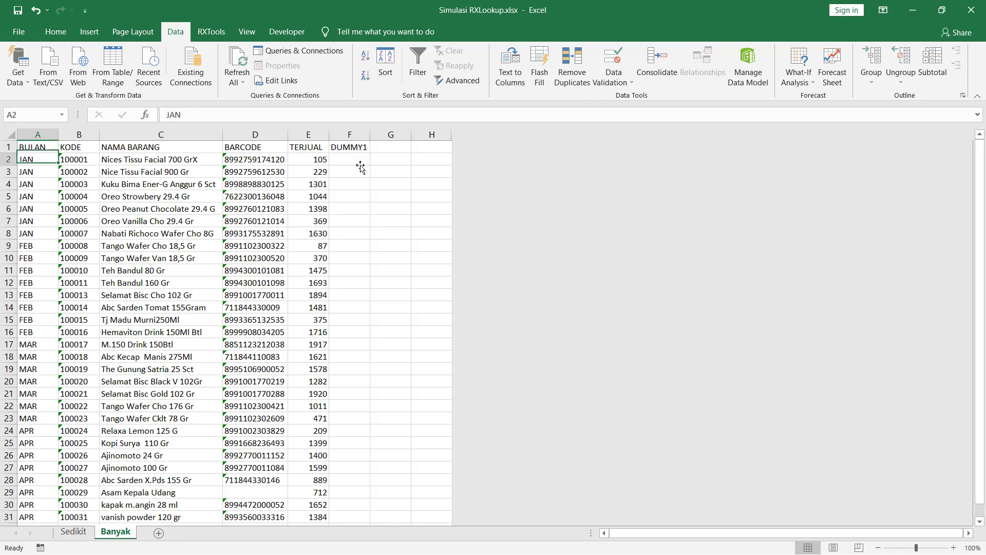
key(Up)
key(Down)
key(Down)
key(Up)
key(Up)
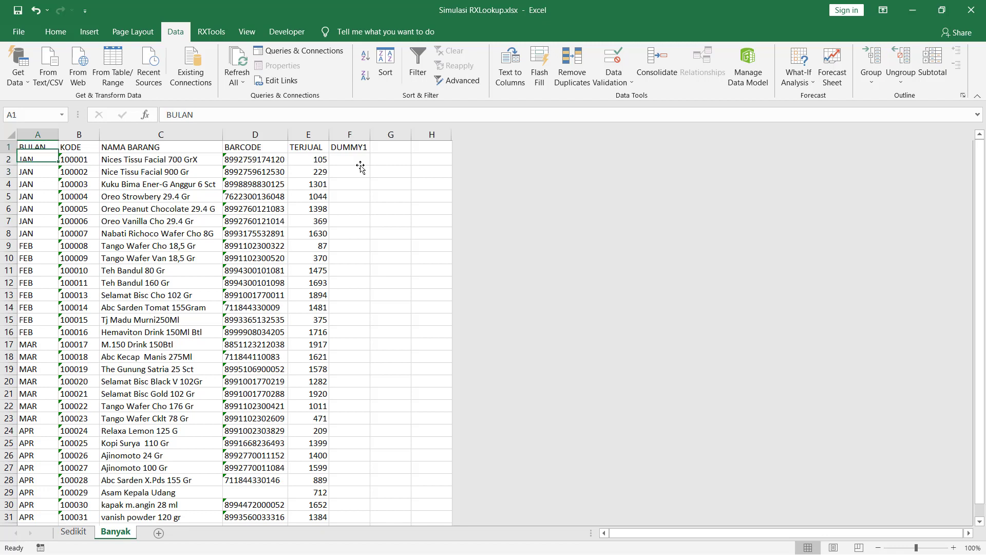
key(Down)
key(Up)
key(Right)
key(Right)
key(Right)
key(Right)
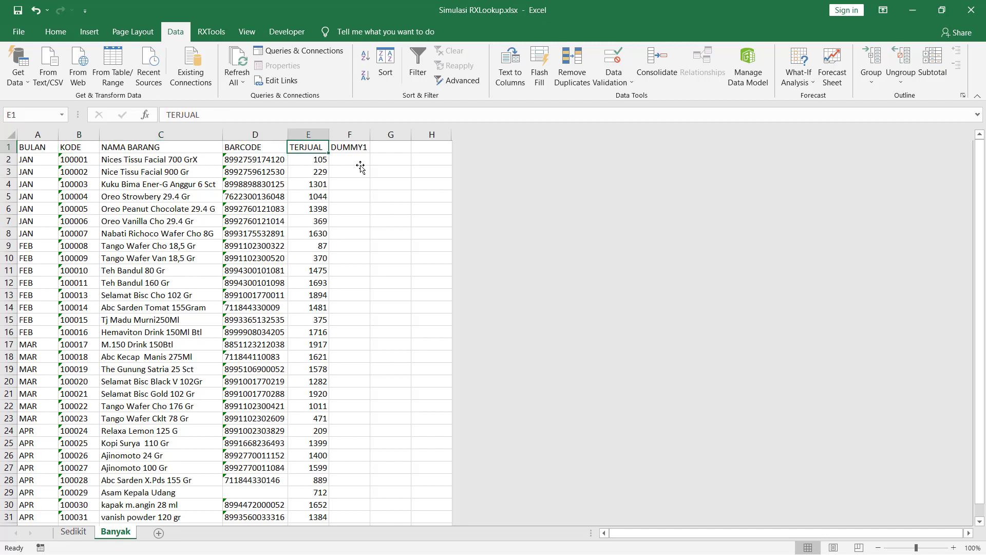
key(Right)
key(Down)
key(Left)
key(Left)
key(Left)
key(Left)
key(Left)
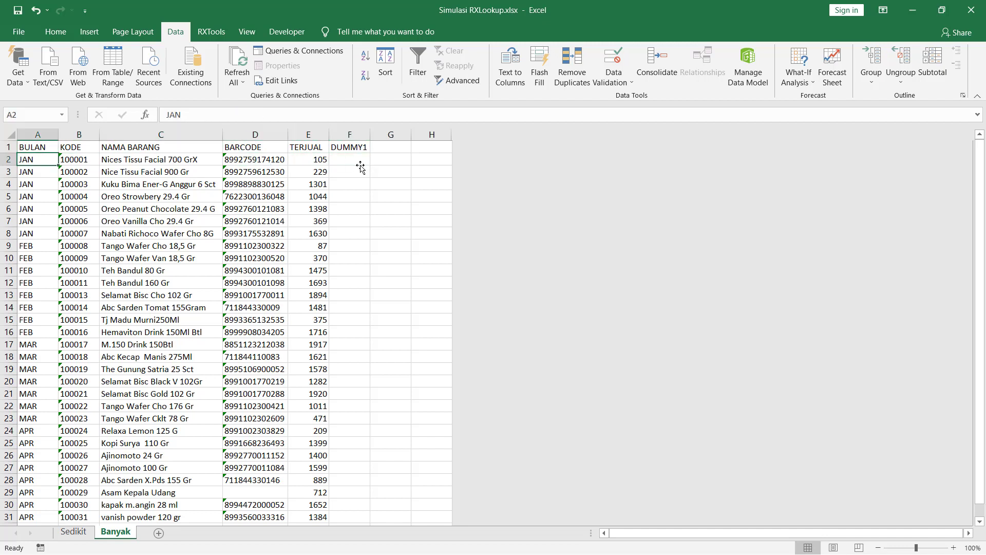
key(Up)
key(Down)
key(Right)
key(Right)
key(Right)
key(Right)
key(Right)
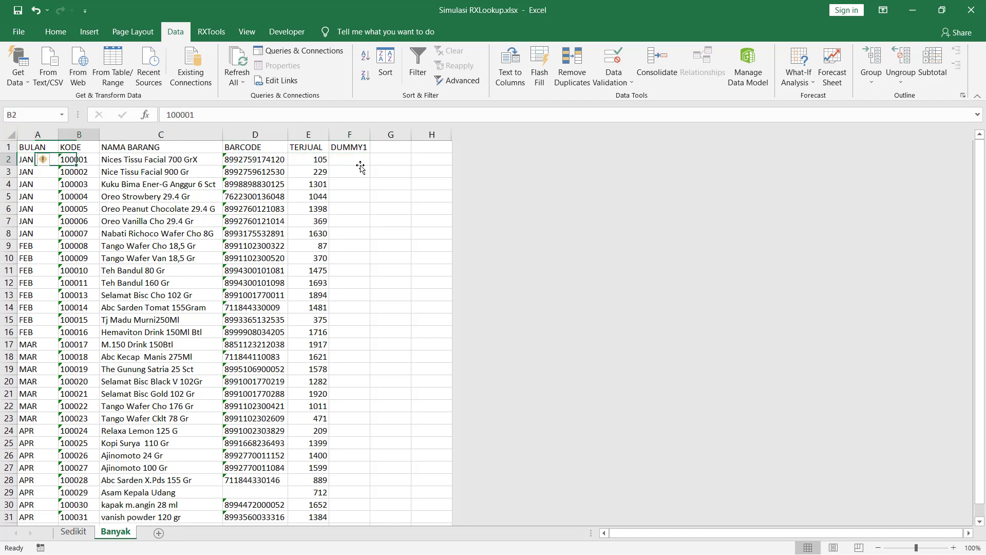
key(Left)
key(Home)
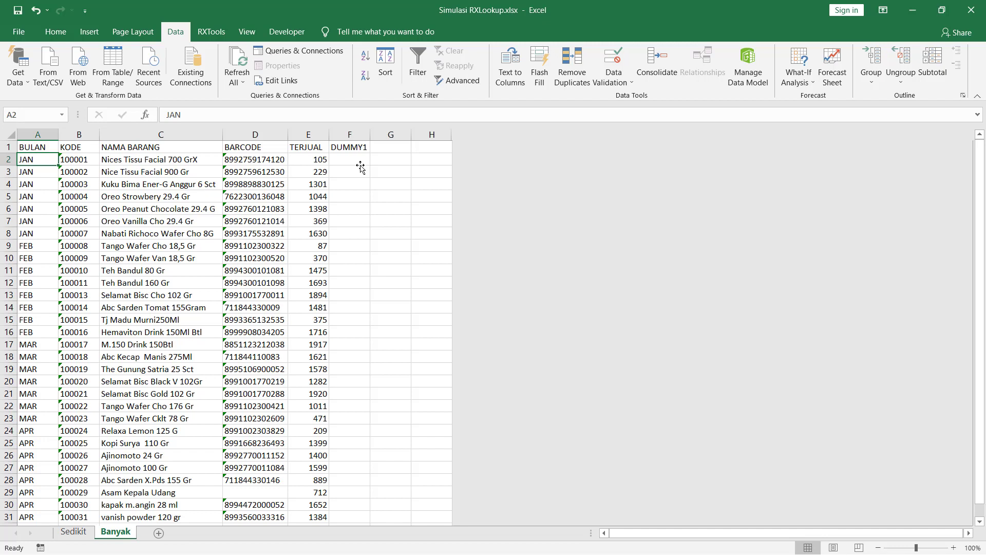
key(Up)
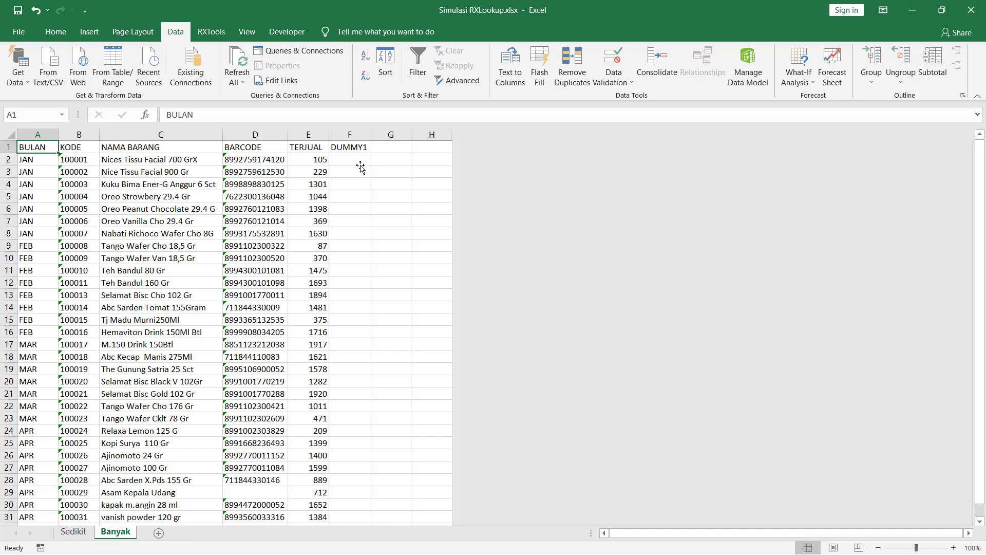
key(Down)
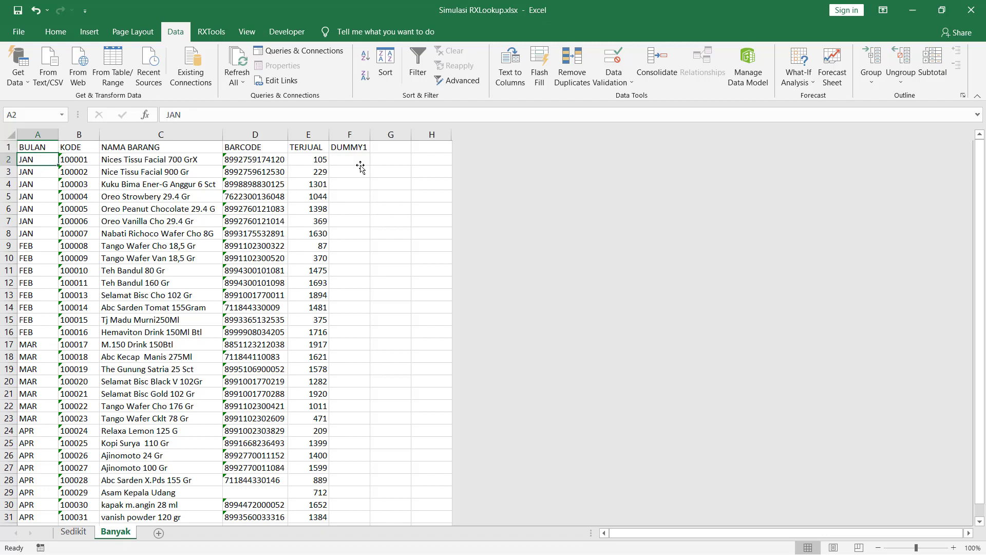
key(Up)
key(Down)
key(Right)
key(Right)
key(Right)
key(Right)
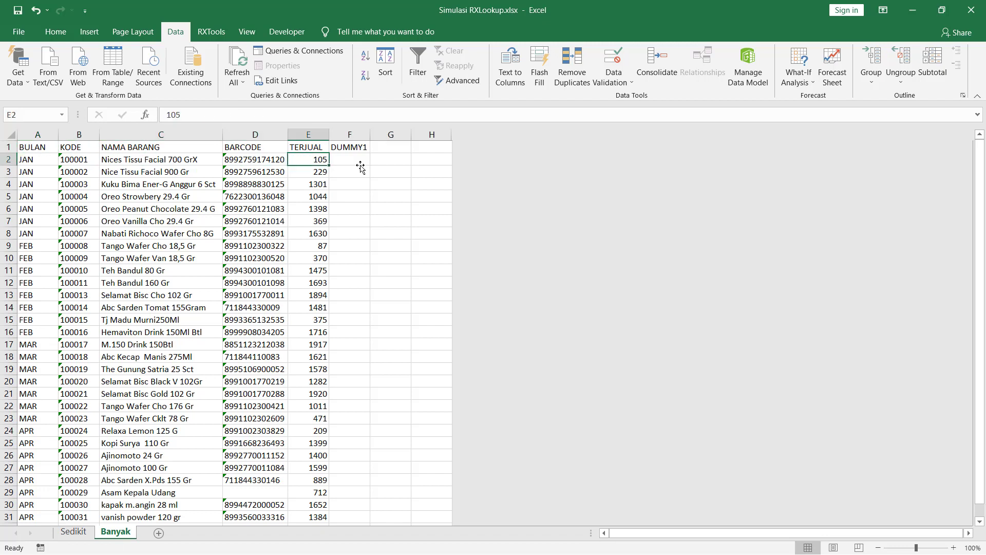
key(Left)
key(Left)
key(Left)
key(Left)
key(Up)
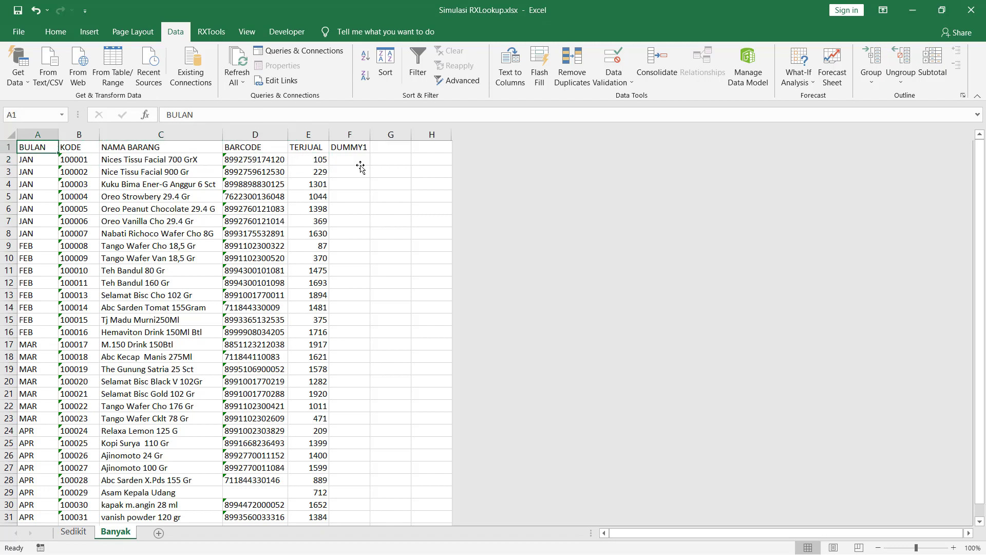
key(Down)
key(Right)
key(Right)
key(Right)
key(Right)
key(Right)
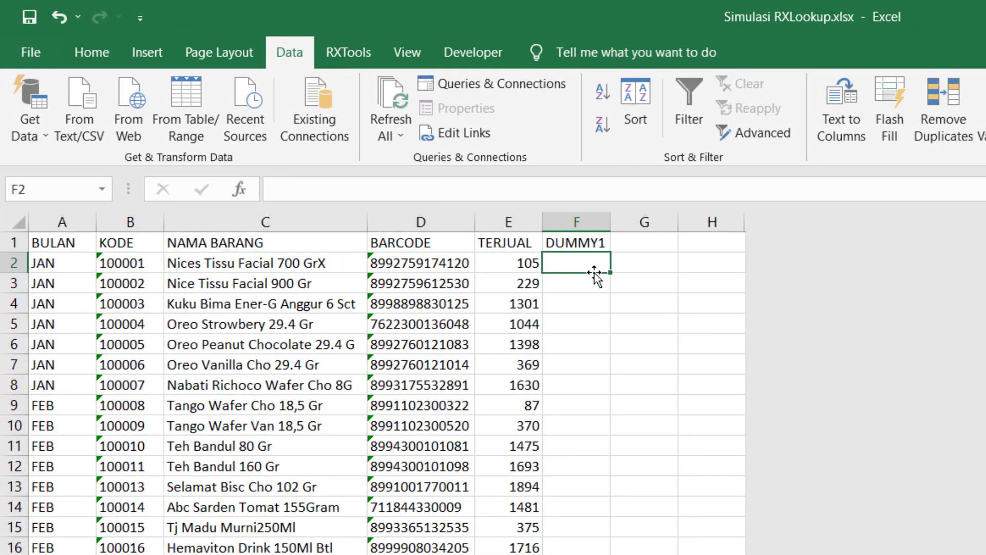
Enter the formula =IF(A2=A1,F1,F1+1) in F2 to number the month groups.
text(=)
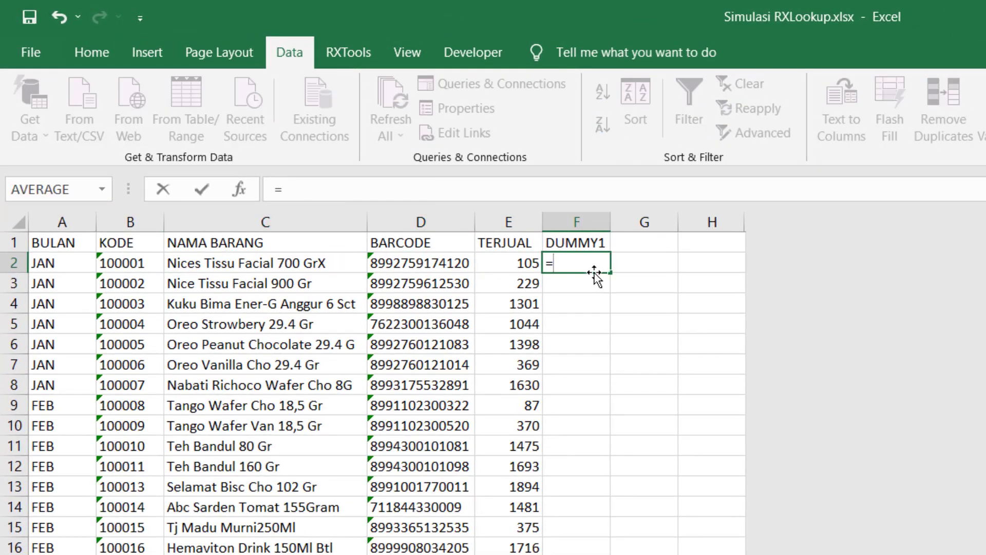
text(IF()
key(Left)
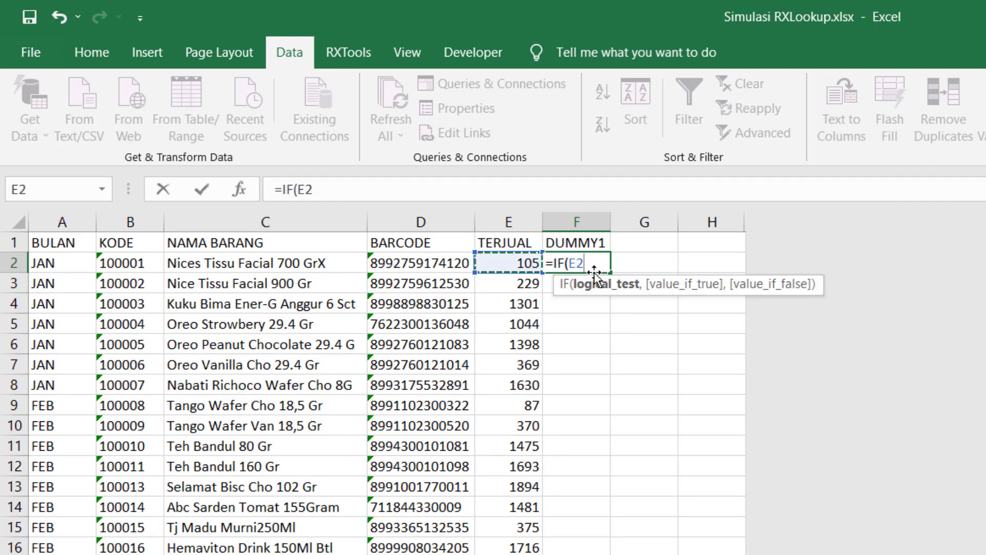
key(Left)
key(Left)
key(Left)
key(Left)
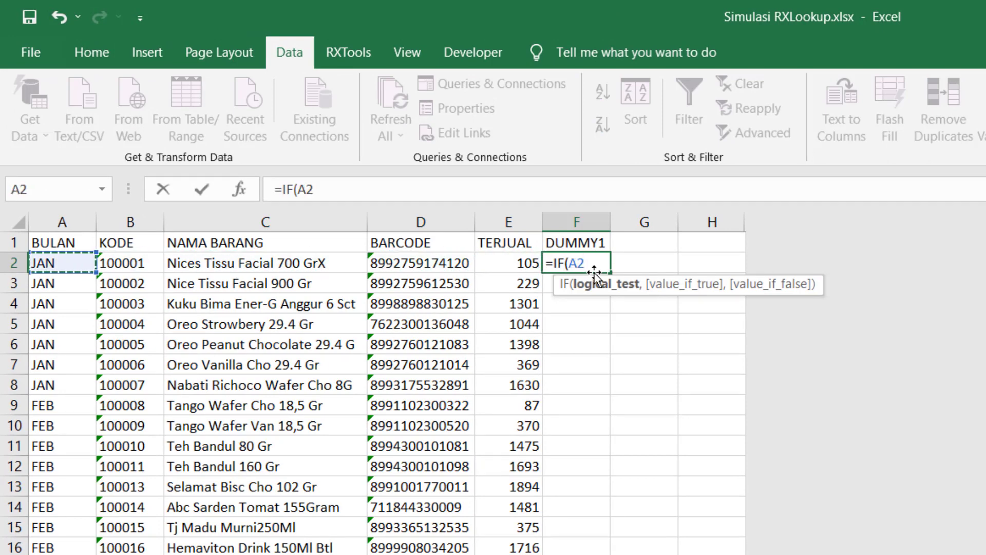
text(=)
key(Left)
key(Left)
key(Left)
key(Left)
key(Left)
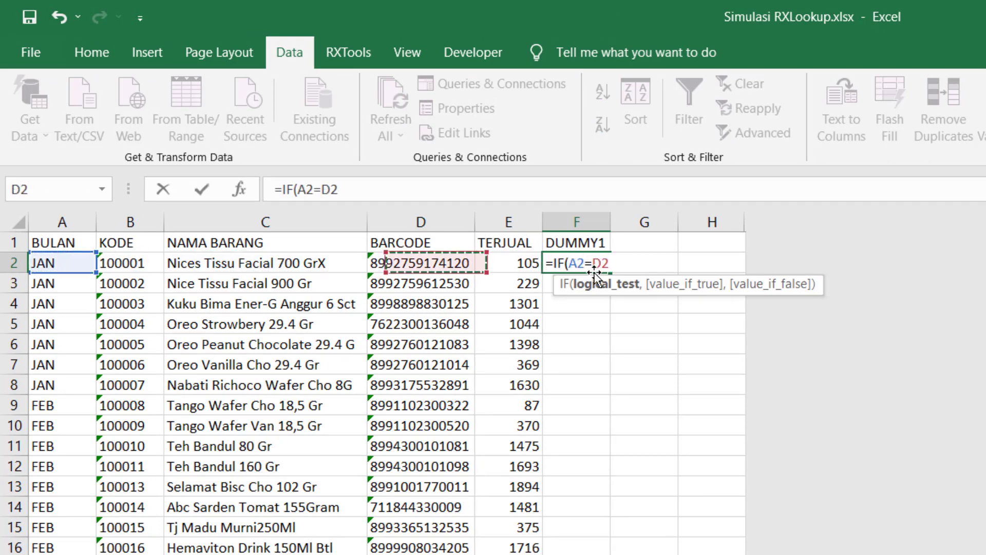
key(Up)
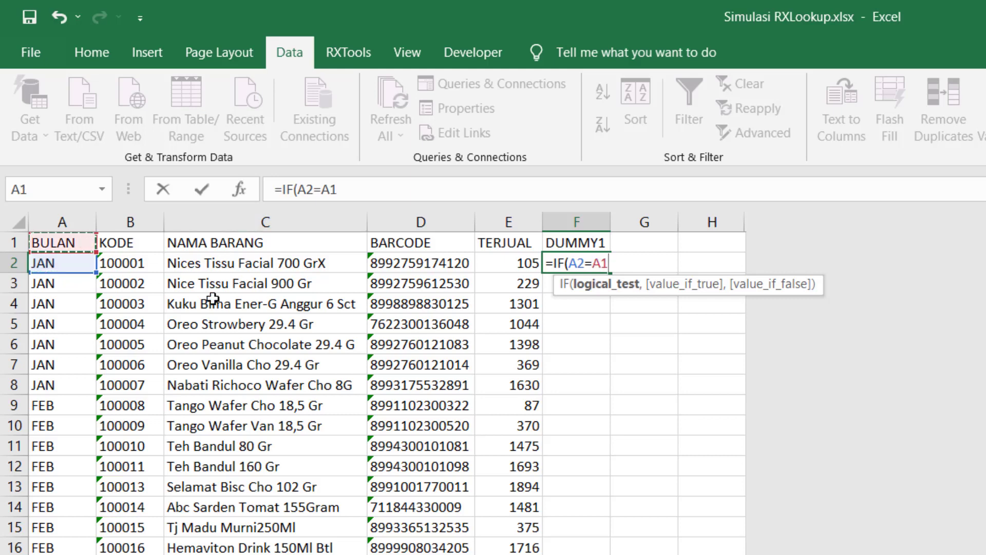
text(,)
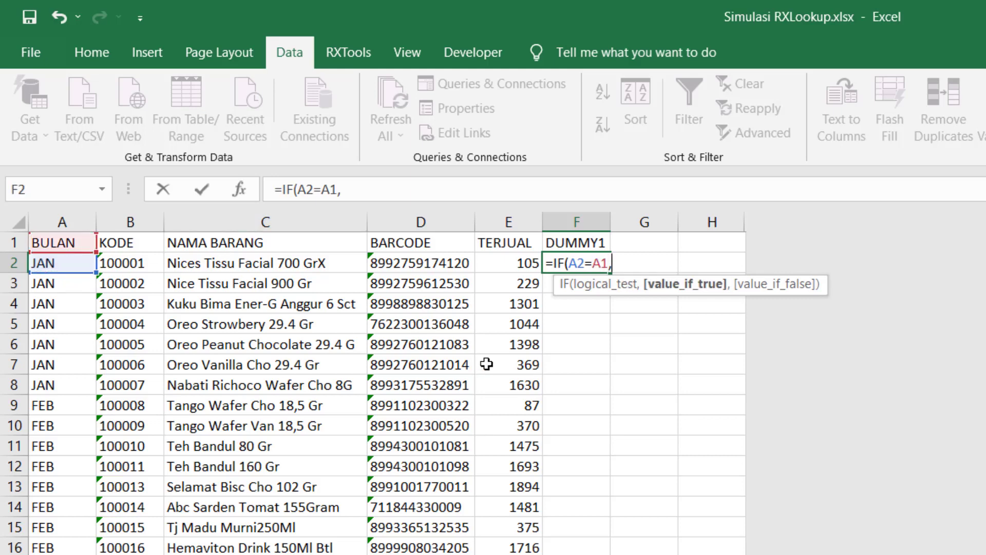
click(583, 242)
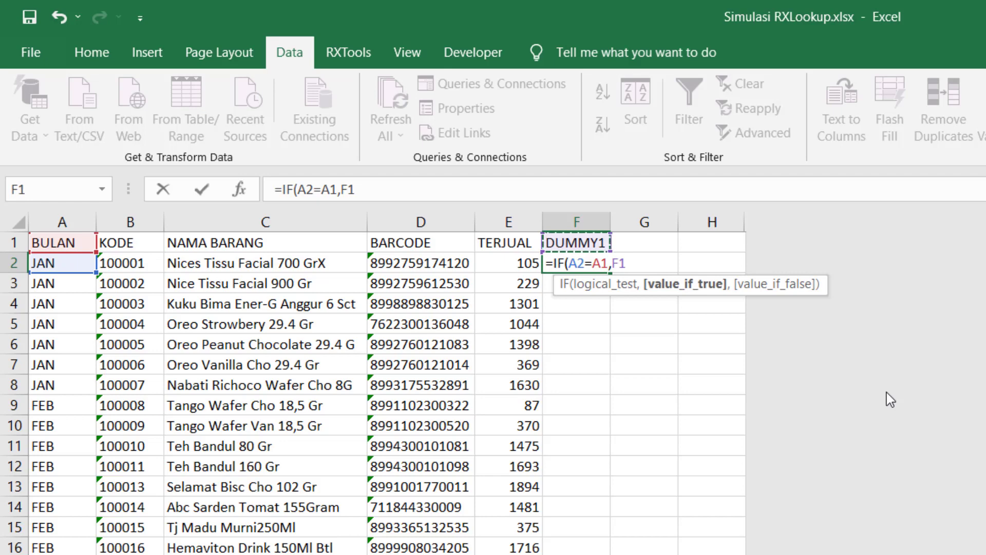
text(,)
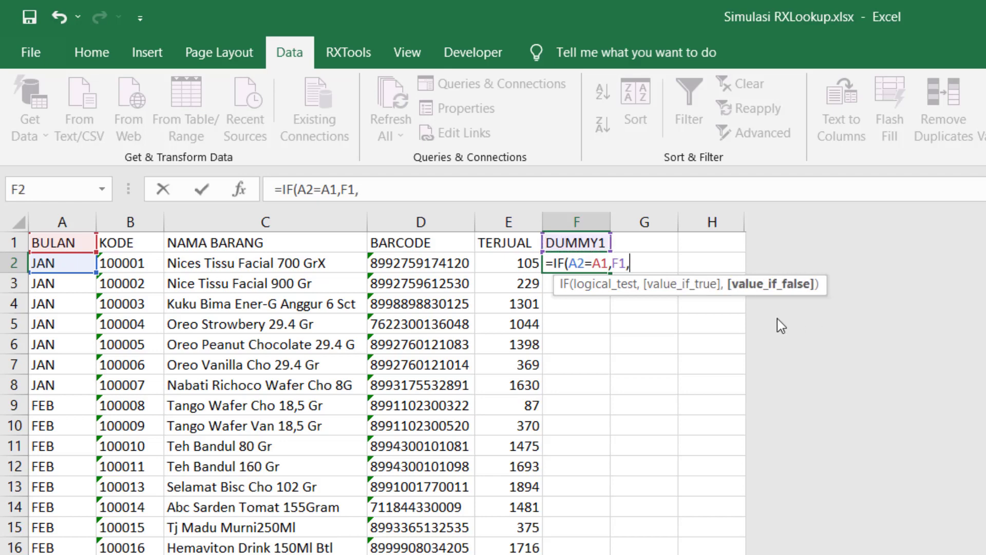
click(596, 249)
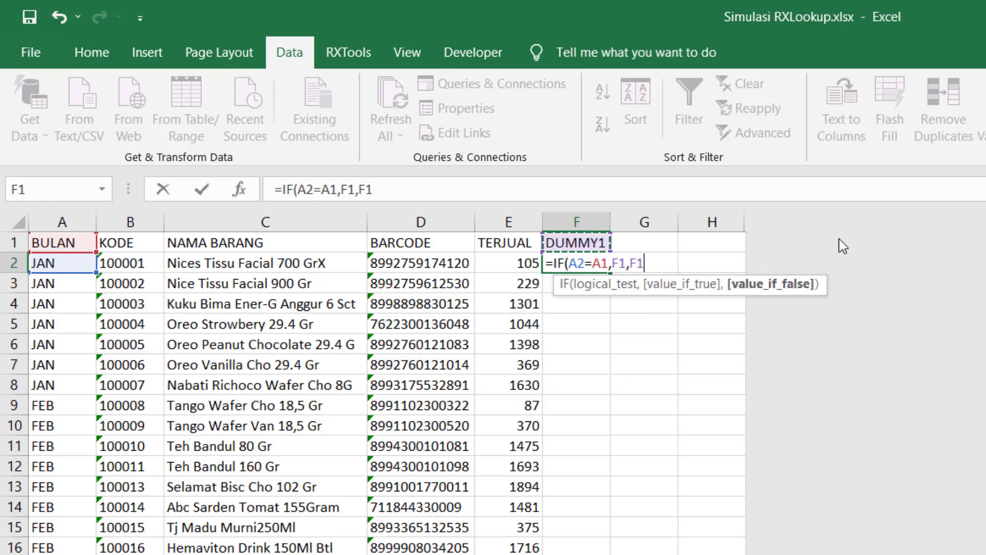
text(+1))
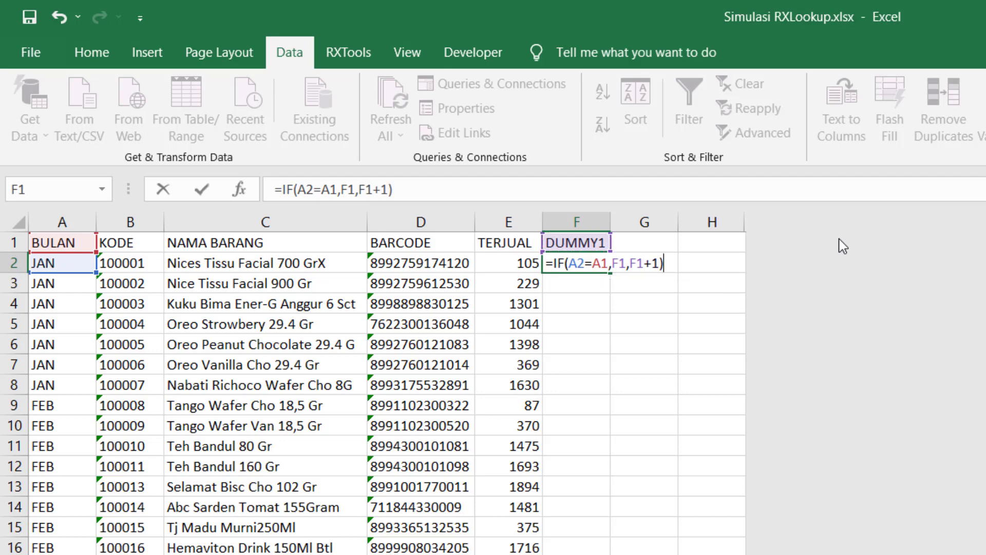
key(Return)
key(Up)
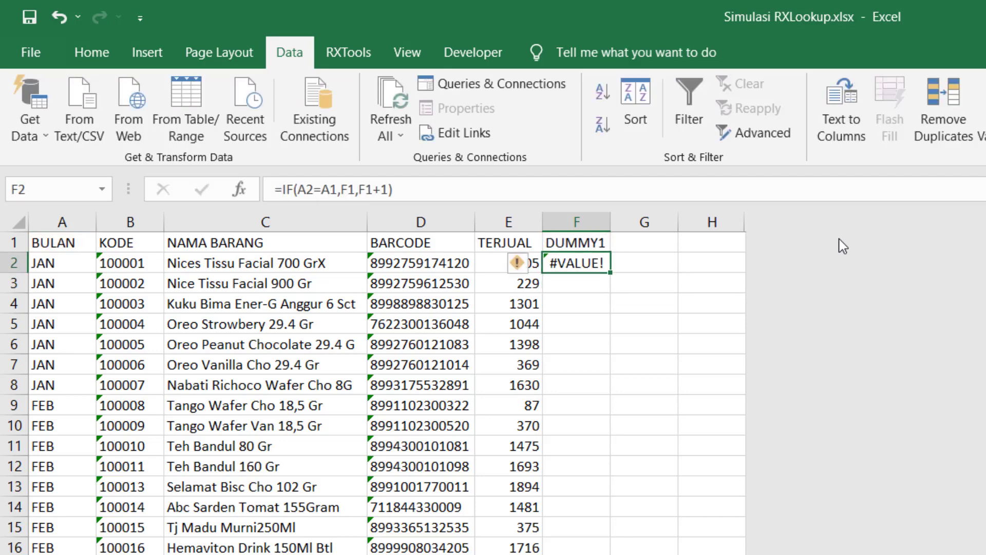
Wrap F2's formula as =IFERROR(IF(A2=A1,F1,F1+1),1) so it shows 1 instead of #VALUE!
key(Up)
key(Down)
key(Up)
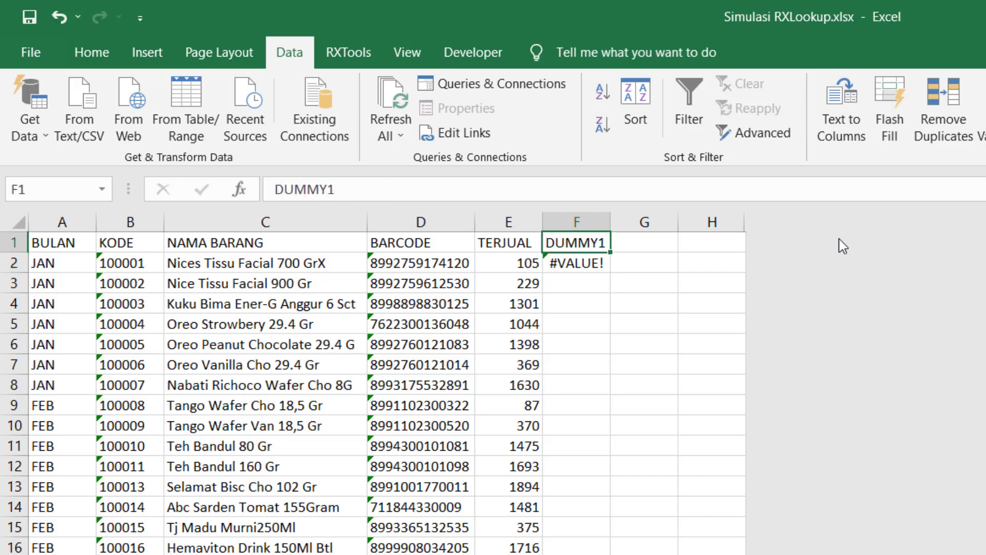
key(Down)
key(Up)
key(Down)
key(Up)
key(Down)
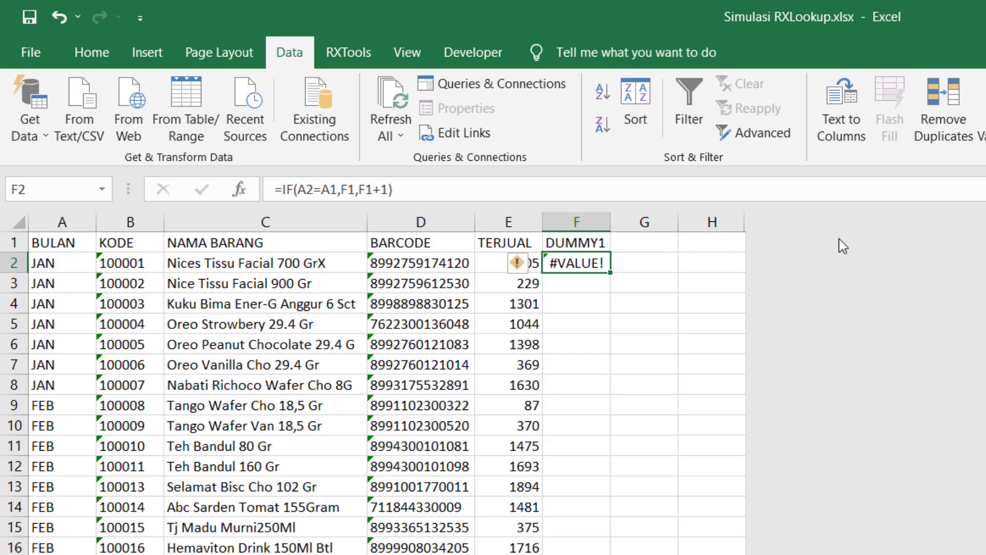
click(573, 188)
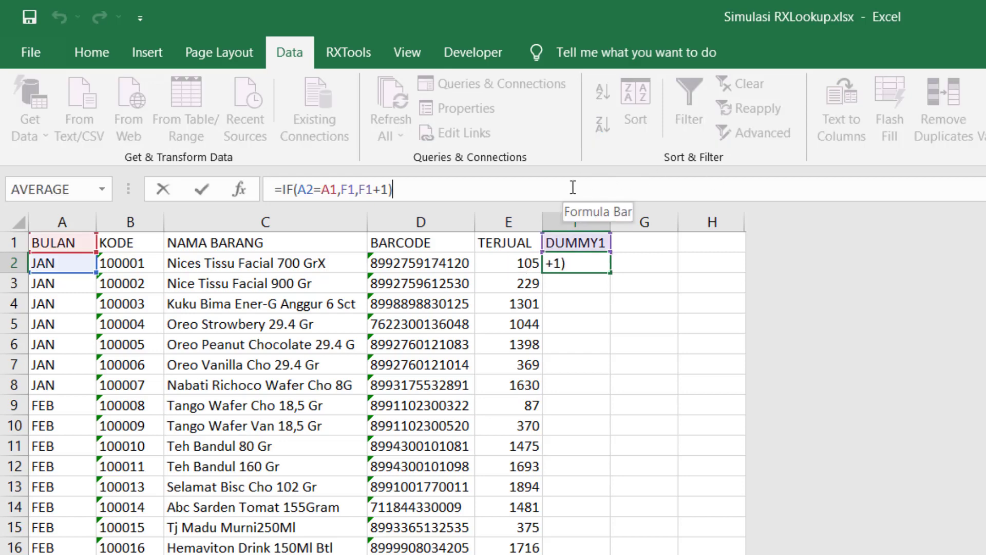
key(Left)
key(Left)
key(Left)
key(Left)
key(Left)
key(Left)
key(Left)
key(Left)
key(Left)
key(Left)
key(Left)
key(Left)
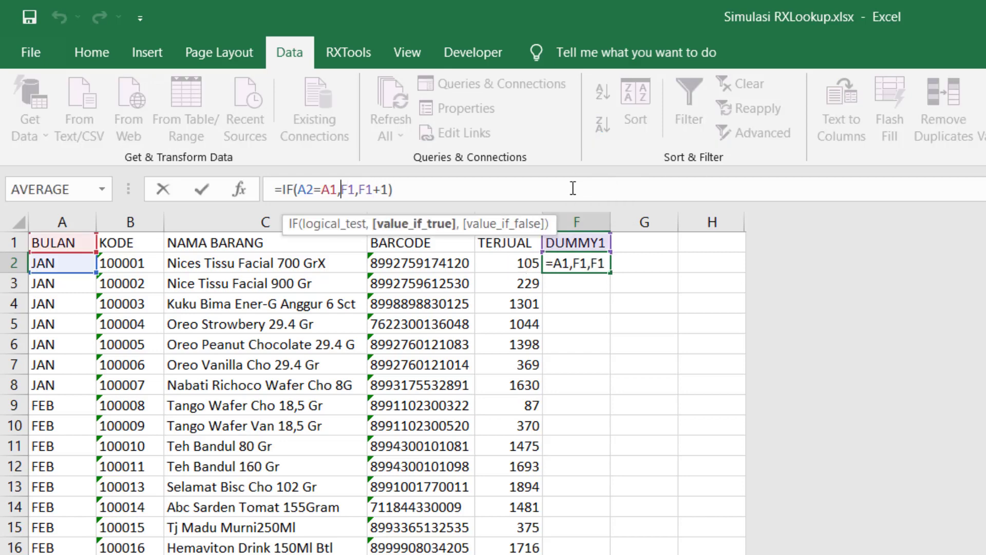
key(Left)
key(Left)
key(Left)
key(Left)
key(Left)
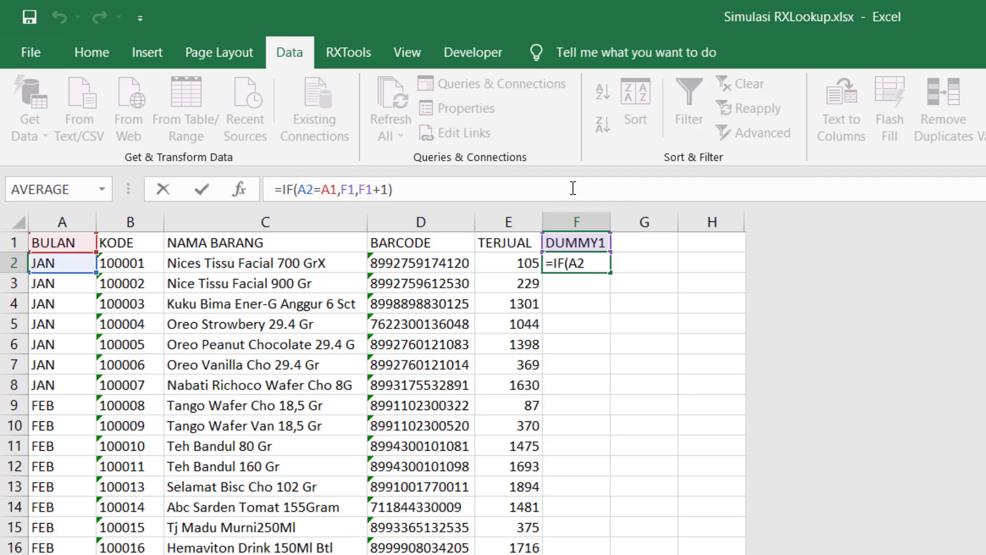
text(IFERROR()
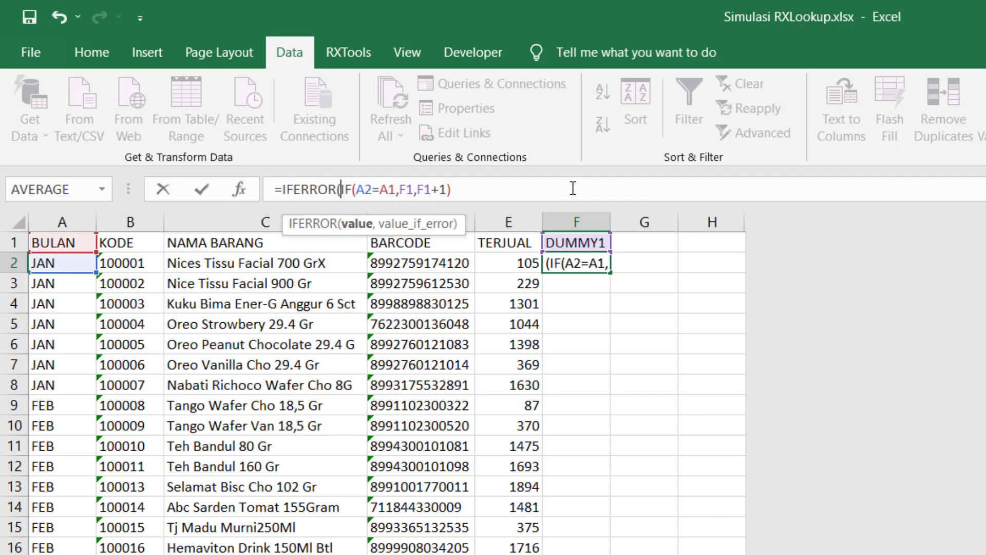
click(533, 194)
text(,)
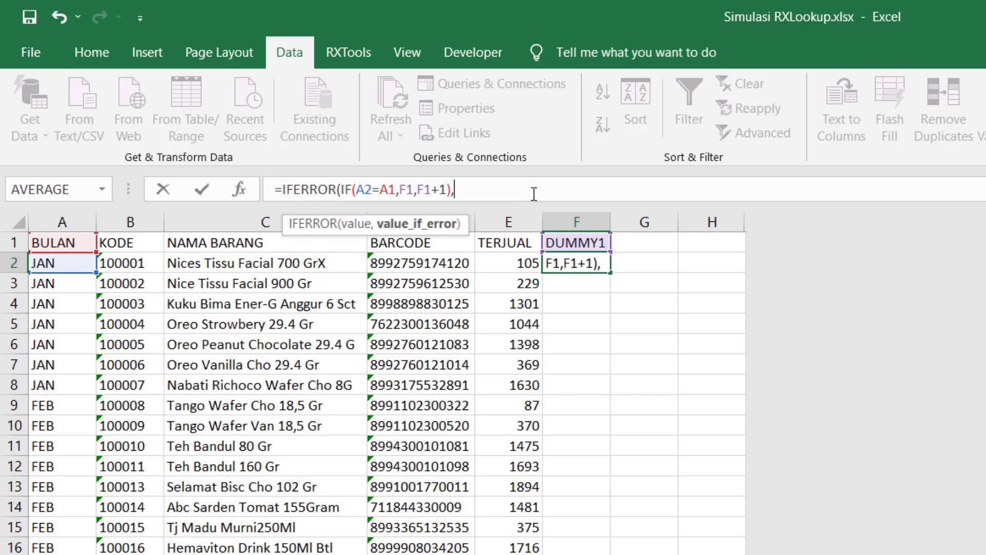
text(1))
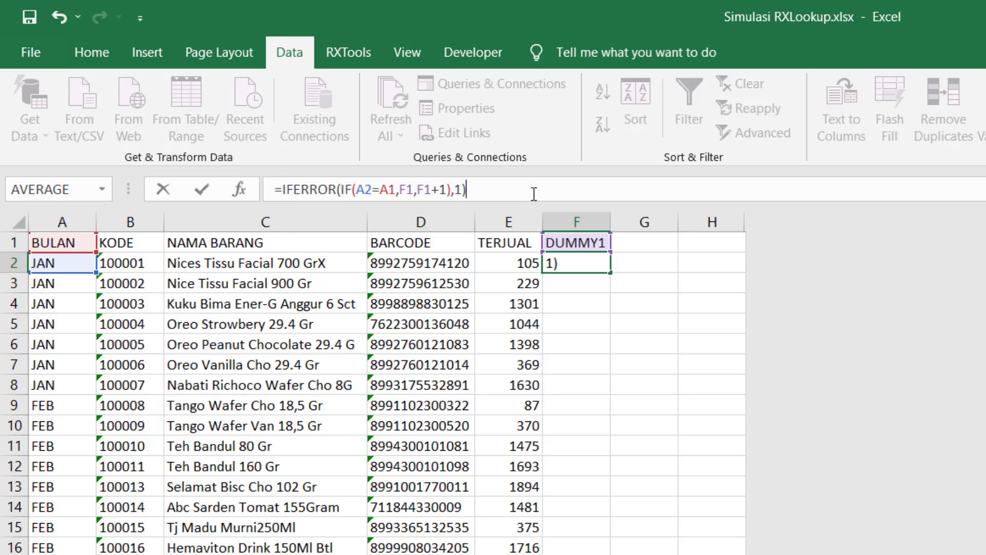
key(Return)
key(Up)
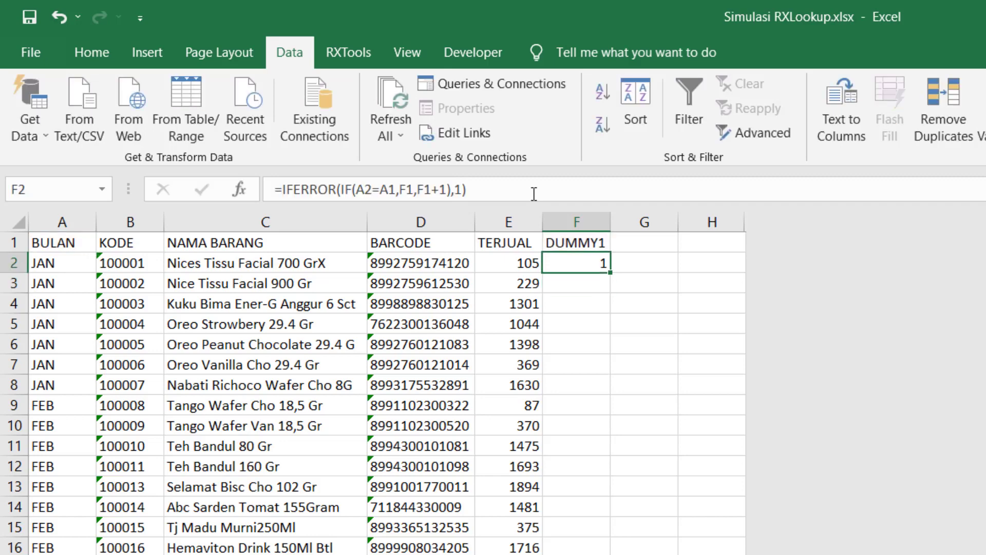
Copy F2's formula down column F from F3 to the end of the data.
key(Down)
key(Up)
key(ctrl+c)
key(Down)
scroll(488, 370, down, 4)
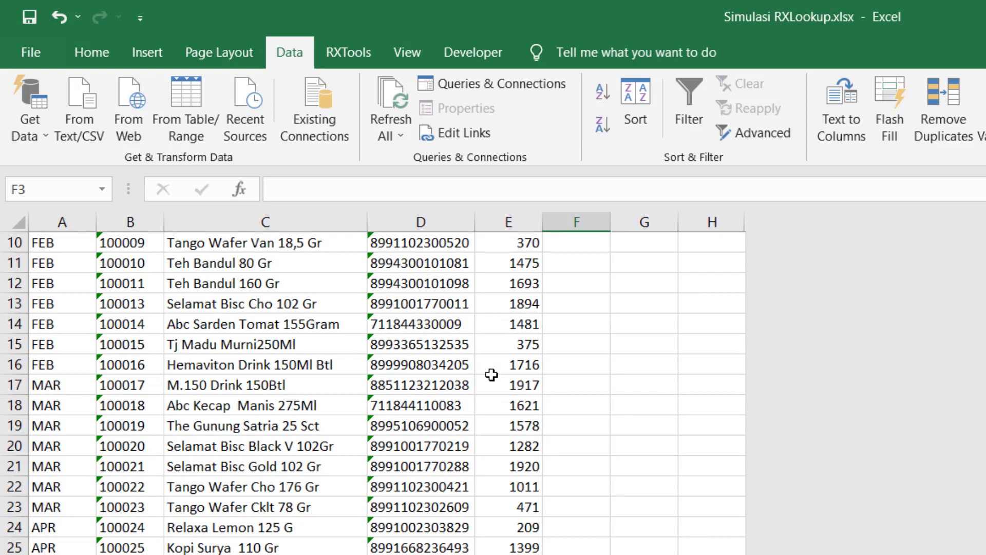
key(ctrl+shift+Down)
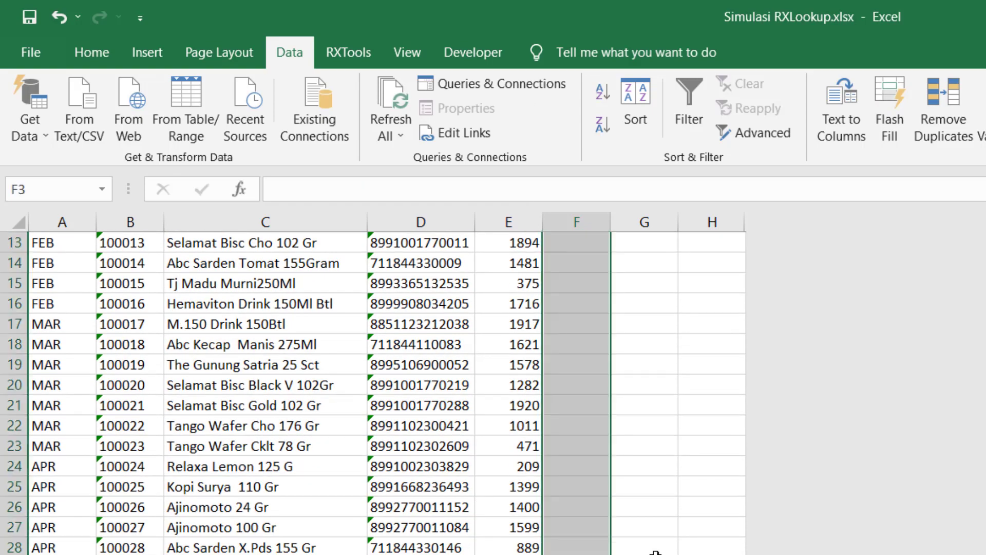
key(ctrl+v)
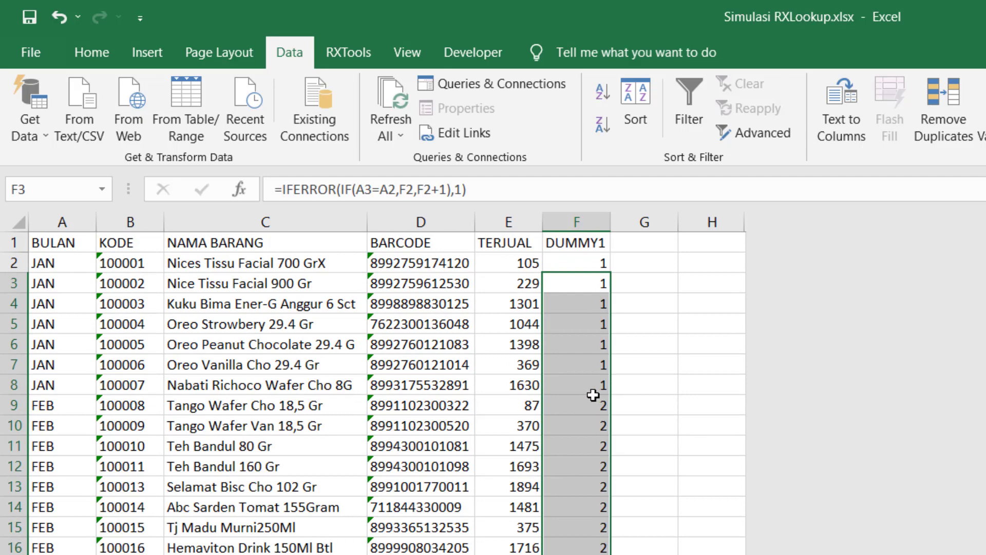
click(596, 280)
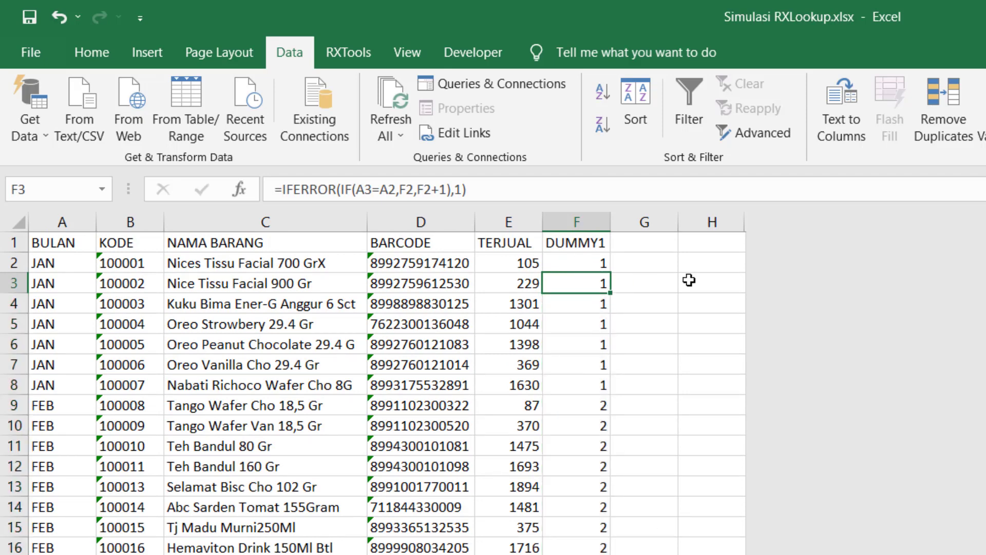
key(Right)
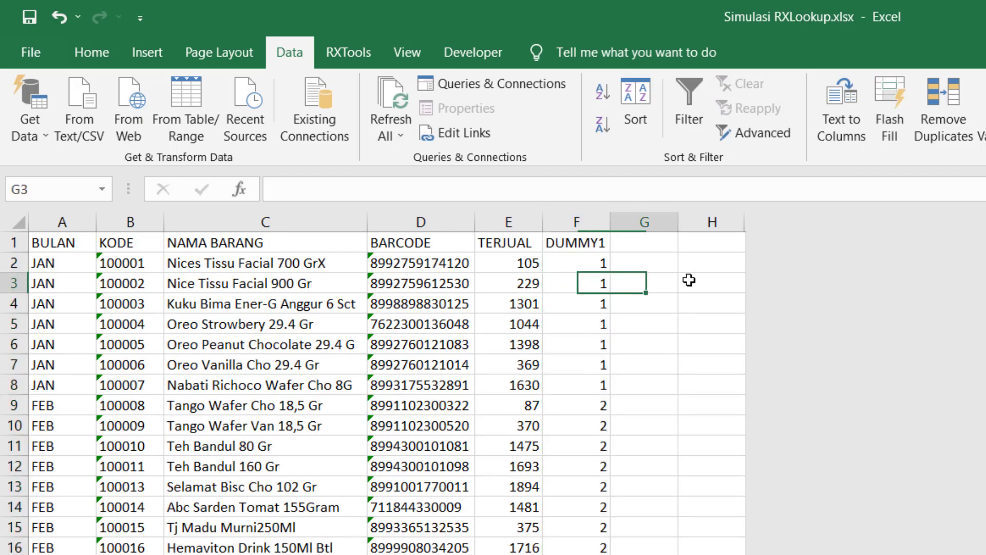
key(Left)
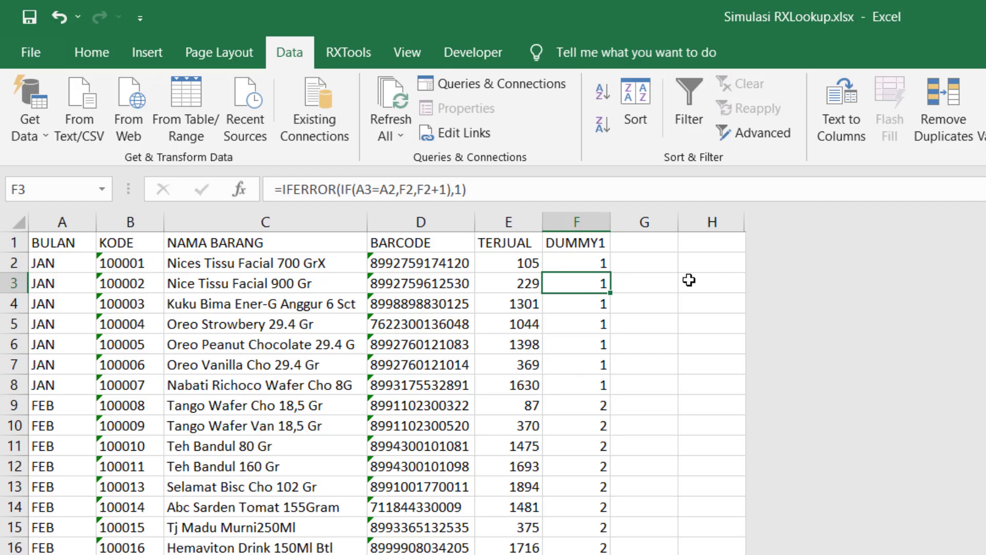
key(Left)
key(Left)
key(Left)
key(Left)
key(Left)
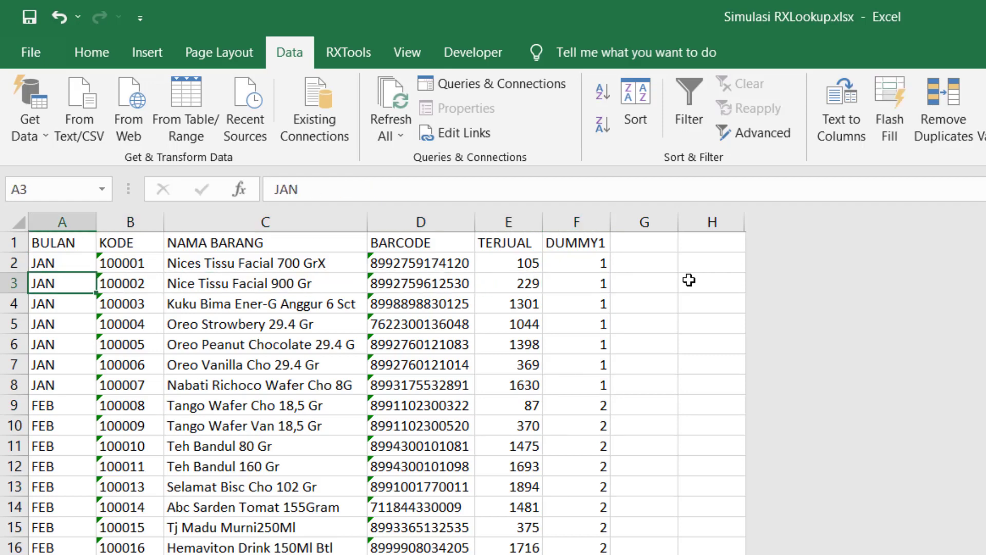
key(Up)
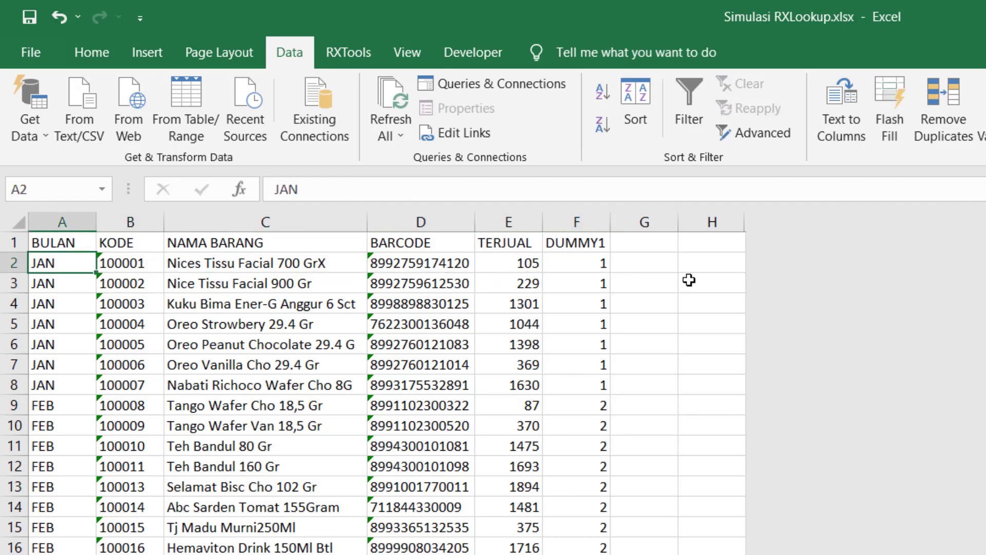
key(Down)
key(Right)
key(Right)
key(Right)
key(Right)
key(Right)
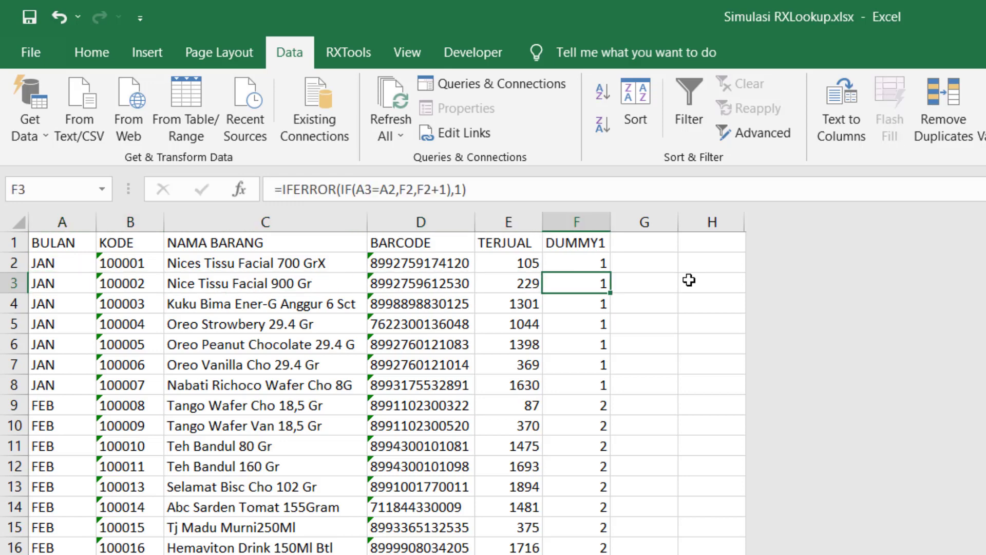
key(Up)
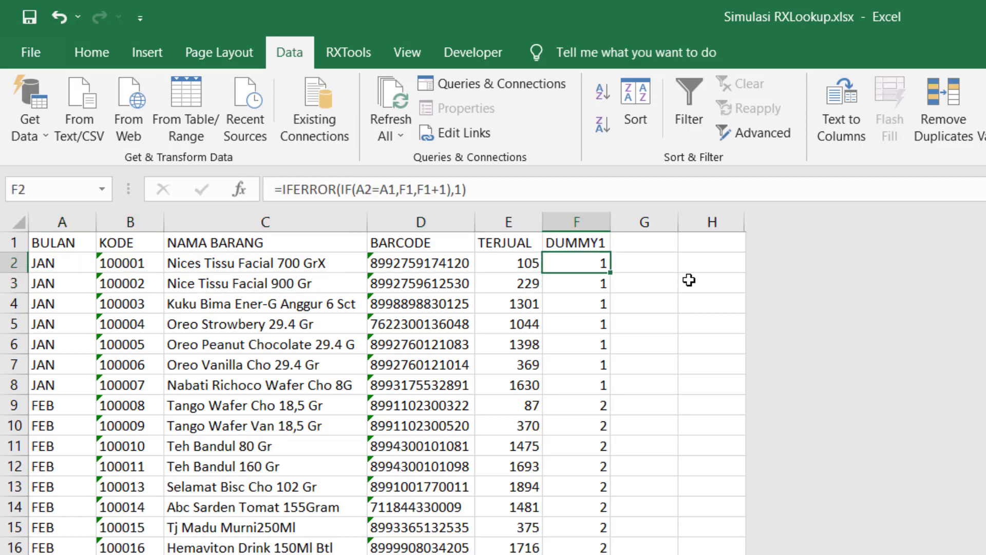
key(Down)
key(Down)
key(Down)
key(Down)
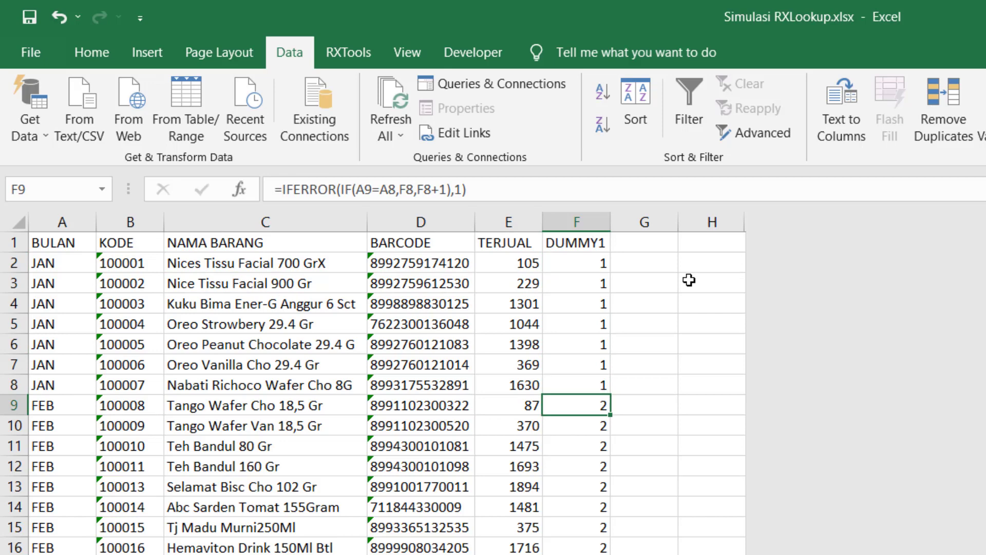
key(Left)
key(Left)
key(Left)
key(Left)
key(Left)
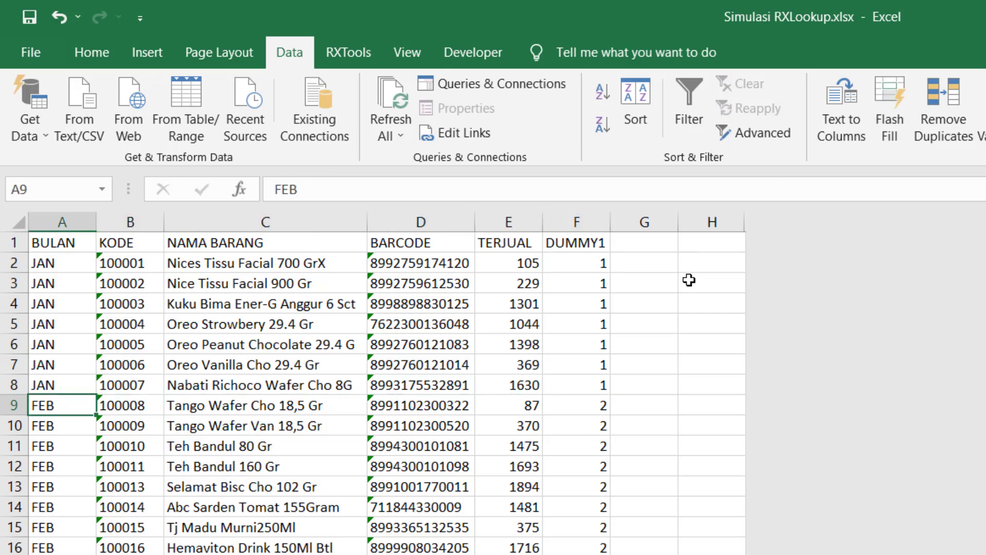
key(Up)
key(Down)
key(Down)
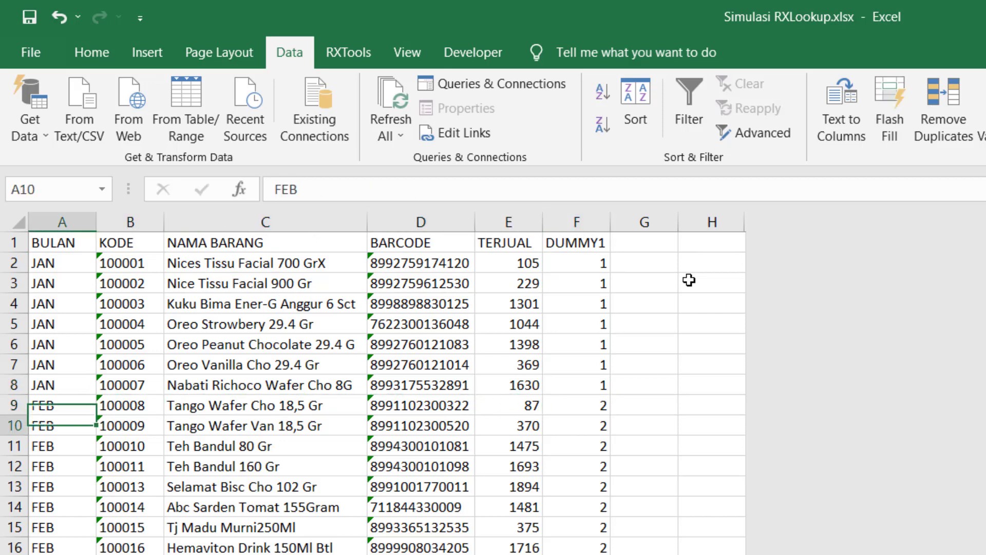
key(Up)
key(Right)
key(Right)
key(Right)
key(Right)
key(Right)
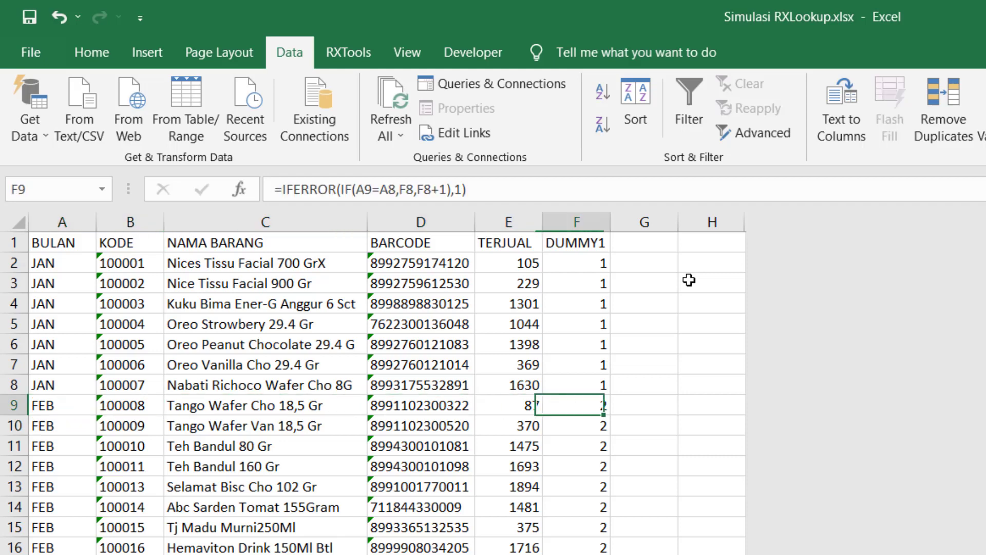
key(Up)
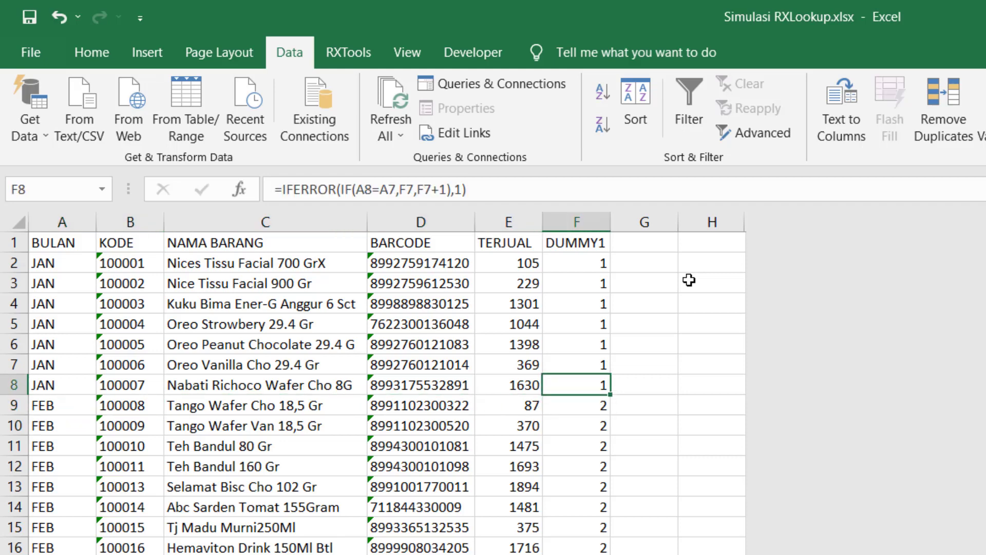
drag(418, 190, 447, 191)
key(Escape)
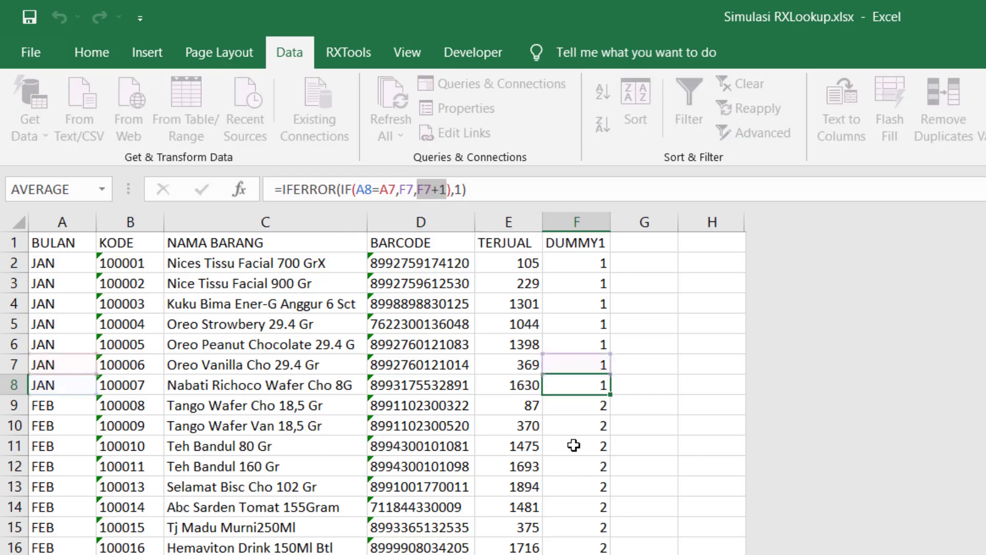
key(ctrl+Down)
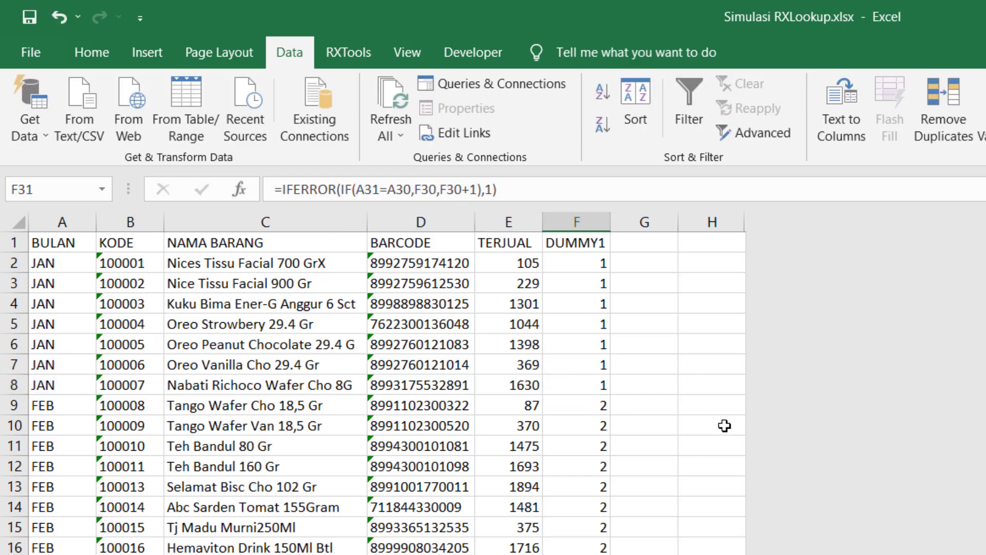
key(Up)
key(Page_Up)
key(Page_Up)
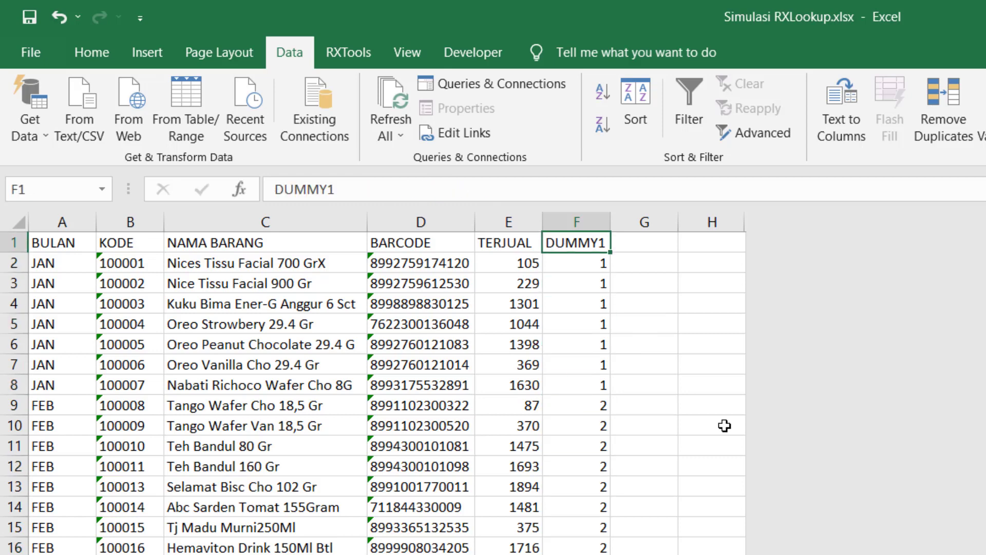
key(Down)
key(Up)
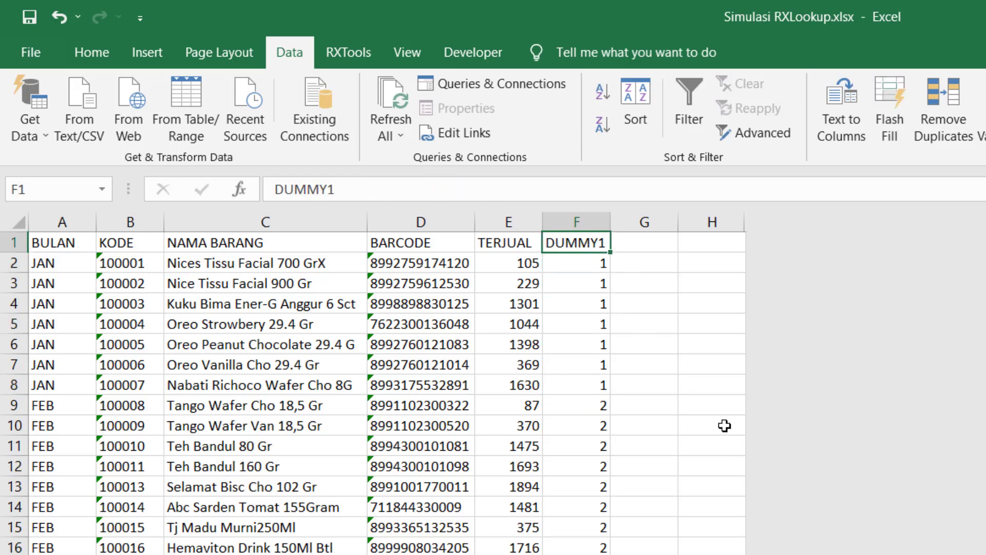
key(Down)
key(Up)
key(ctrl+Down)
key(Down)
key(Down)
key(Up)
key(Up)
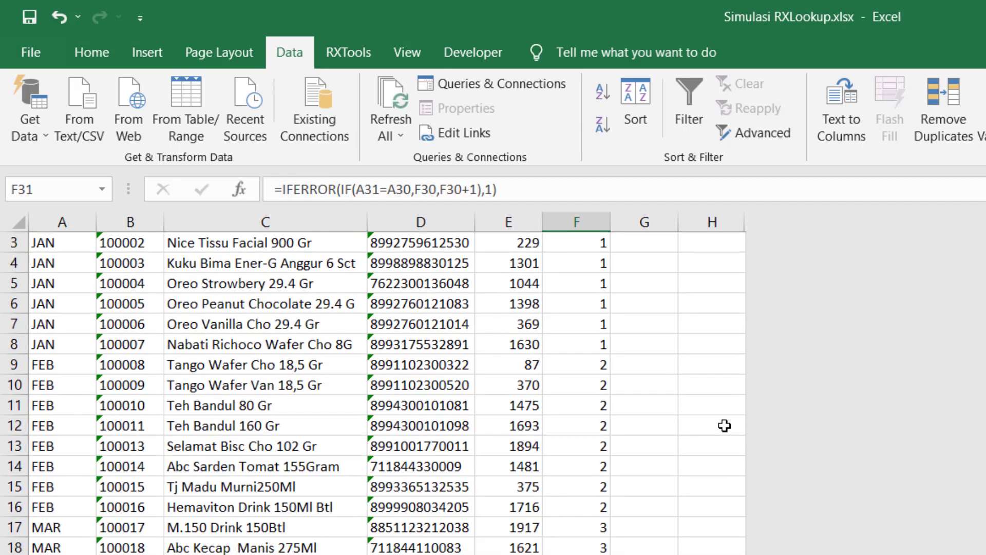
key(ctrl+Up)
key(Right)
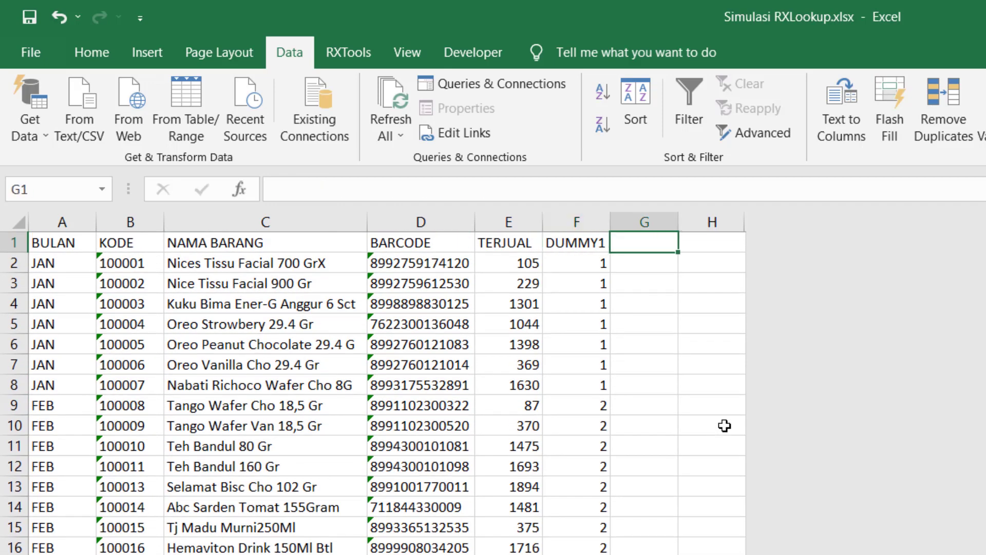
Enter the header DUMMY2 in cell G1.
text(DU)
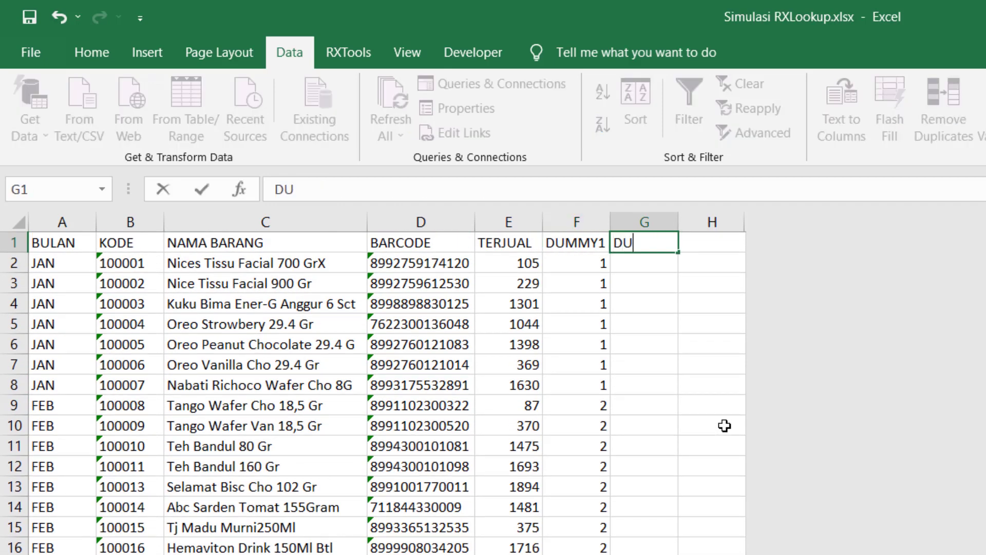
text(MMY2)
key(Return)
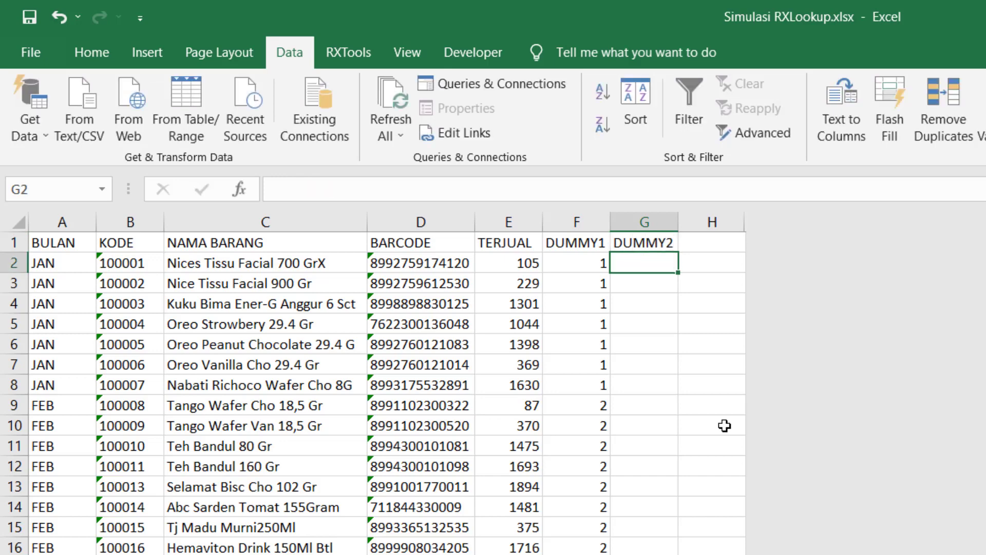
key(Up)
key(Down)
key(Left)
key(Left)
key(Left)
key(Left)
key(Left)
key(Left)
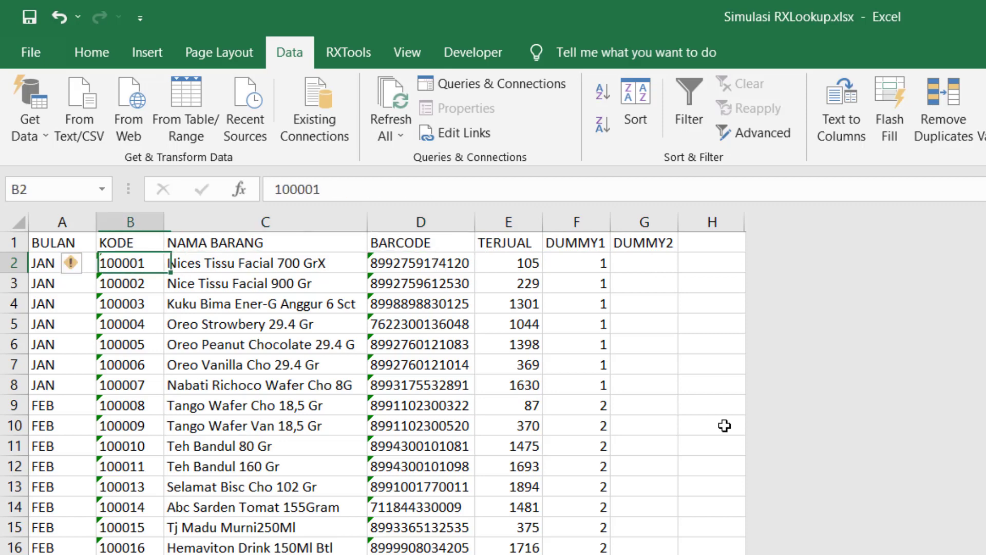
key(Right)
key(Right)
key(Right)
key(Right)
key(Right)
key(Right)
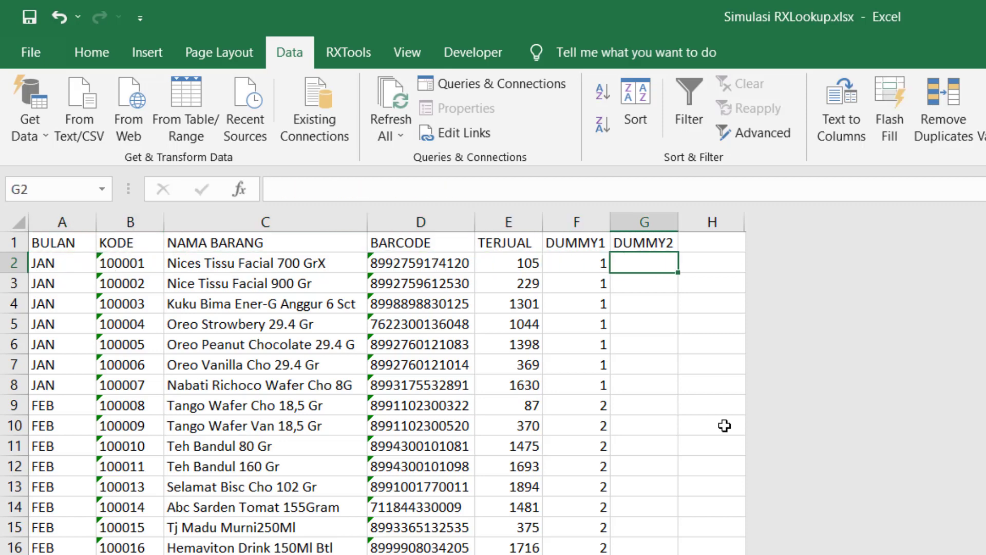
Enter 1 and 2 in G2:G3 and fill the series down to 30 in row 31.
text(1)
key(Return)
text(2)
key(Up)
key(shift+Down)
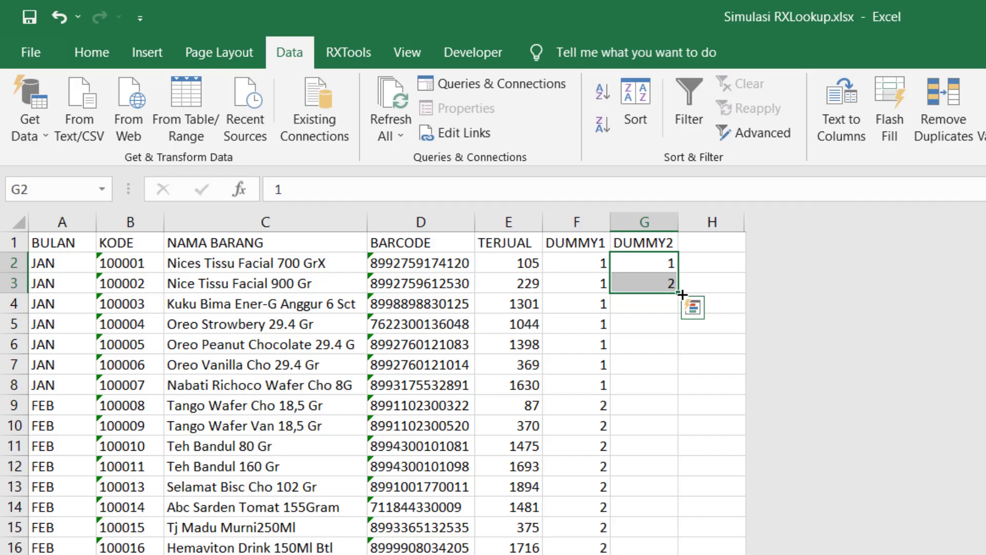
double_click(682, 294)
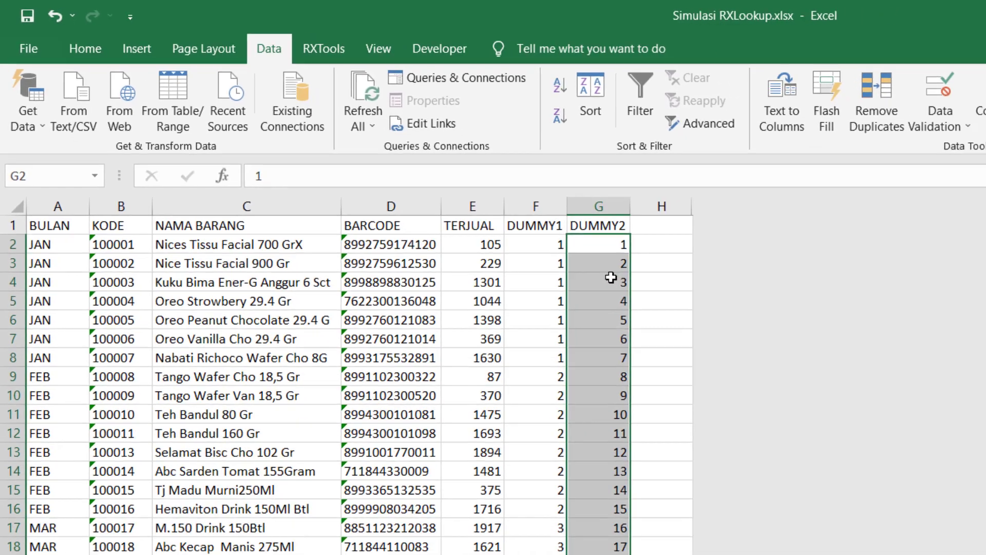
click(658, 299)
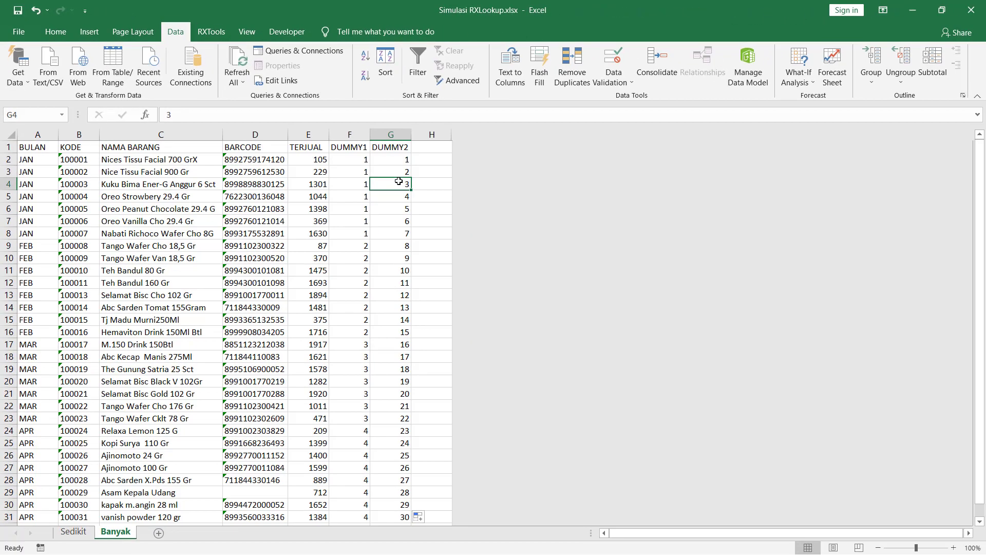
Review the DUMMY1 values from F2 down to the end of the column at row 31.
key(ctrl+Down)
scroll(399, 181, down, 1)
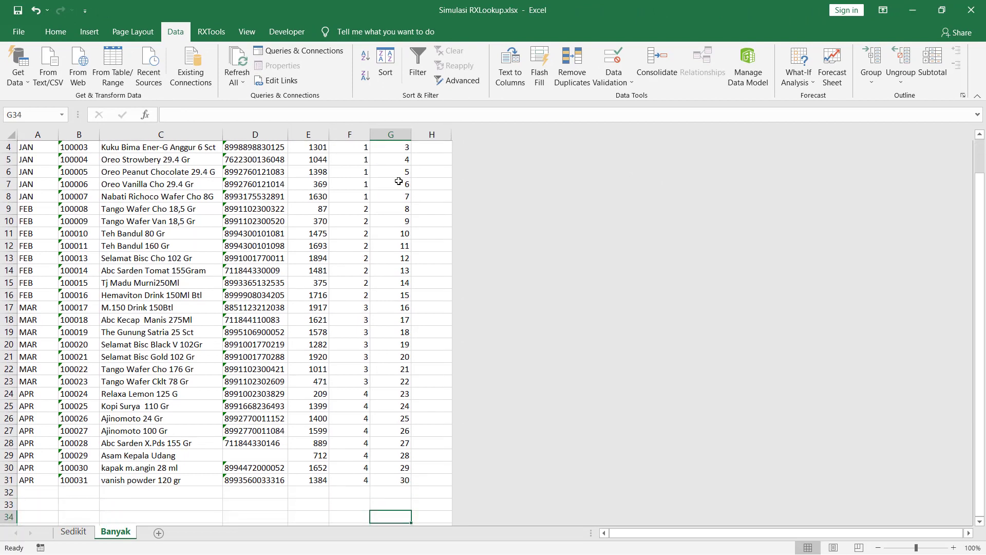
key(ctrl+Up)
key(Down)
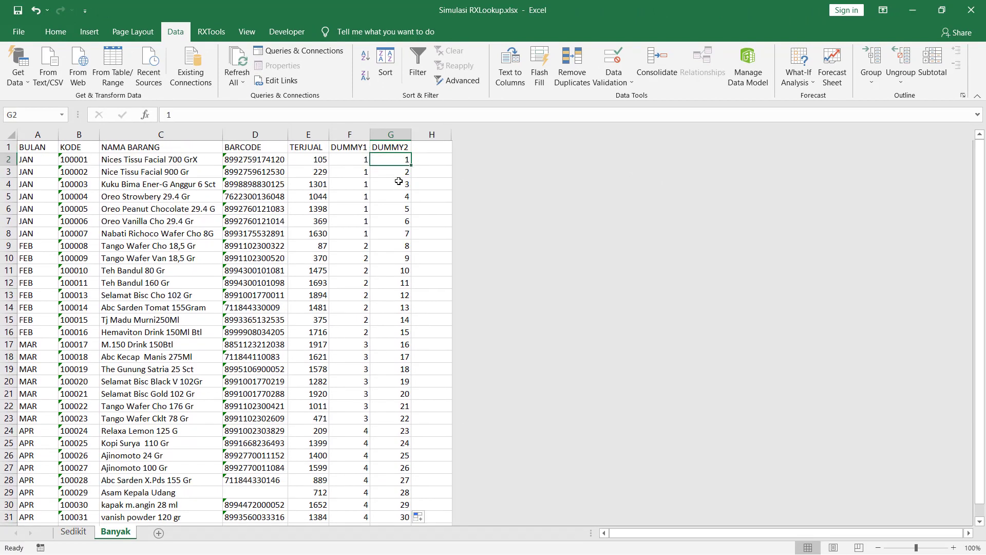
key(Left)
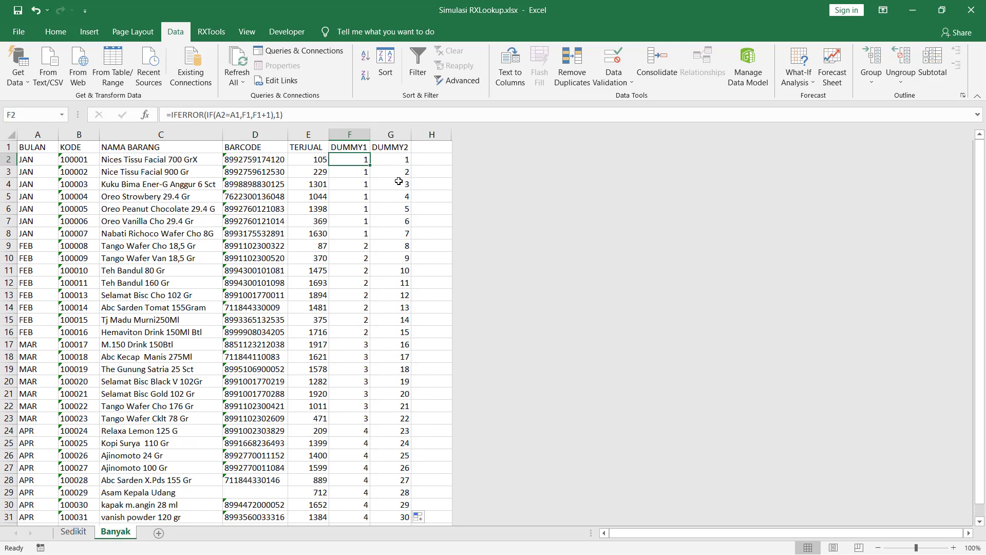
key(ctrl+shift+Down)
key(Down)
key(Down)
key(ctrl+Down)
key(Down)
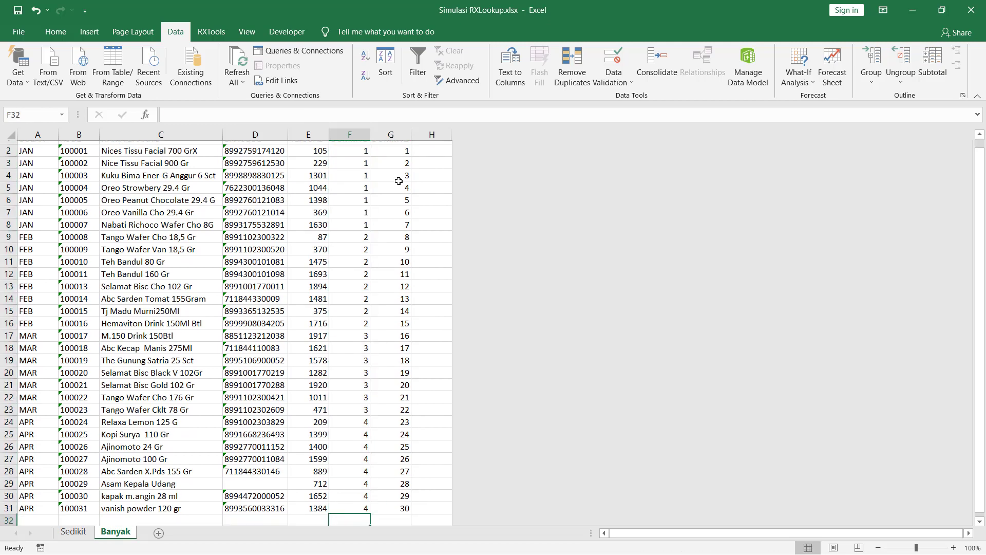
key(Up)
key(Up)
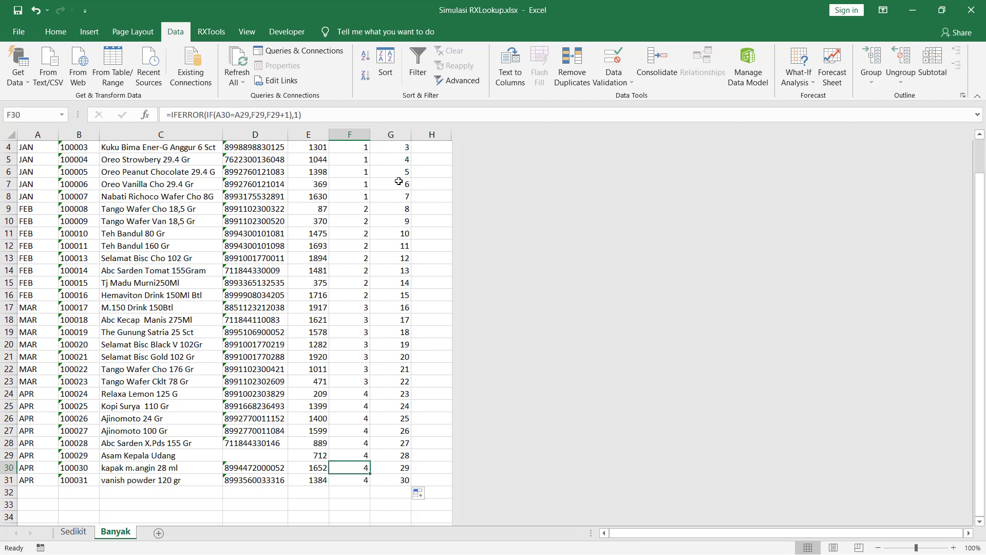
key(Up)
key(Up)
key(Up)
key(Up)
key(Up)
key(Up)
key(Up)
key(Up)
key(Up)
key(Up)
key(Up)
key(Up)
key(Up)
key(Up)
key(Up)
key(Up)
key(Up)
key(Up)
key(Up)
key(Up)
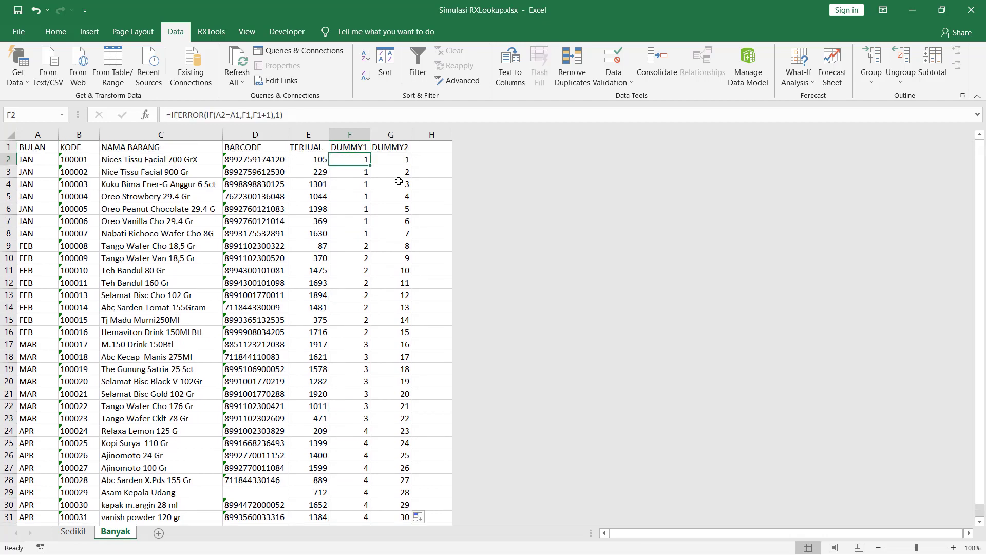
key(Up)
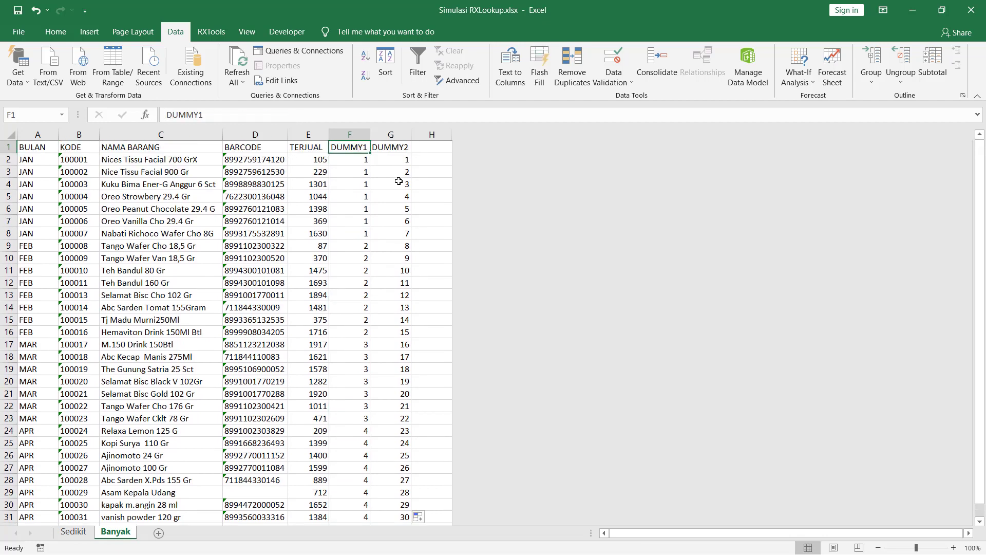
key(Down)
key(Up)
key(Down)
key(Up)
key(Down)
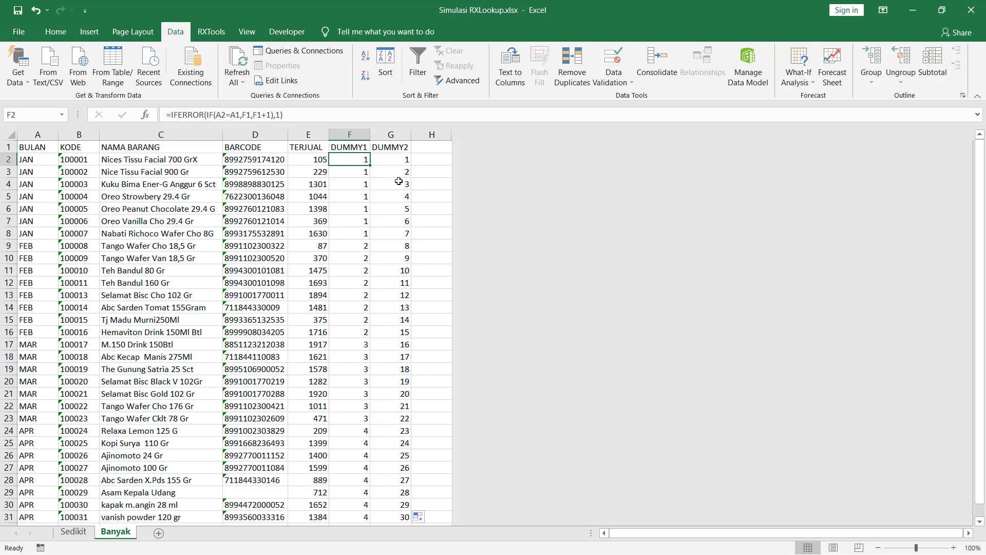
scroll(396, 269, down, 2)
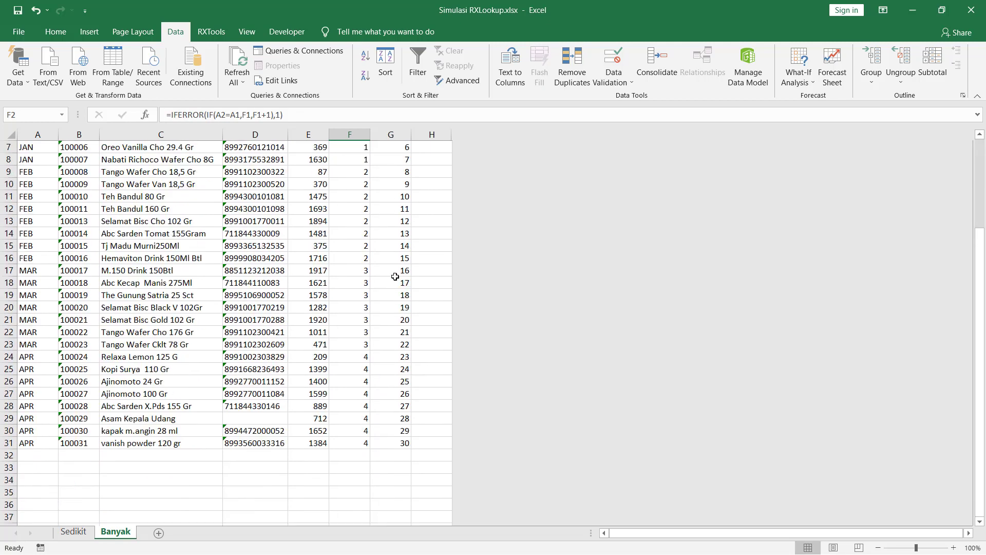
scroll(363, 183, up, 2)
scroll(360, 173, down, 5)
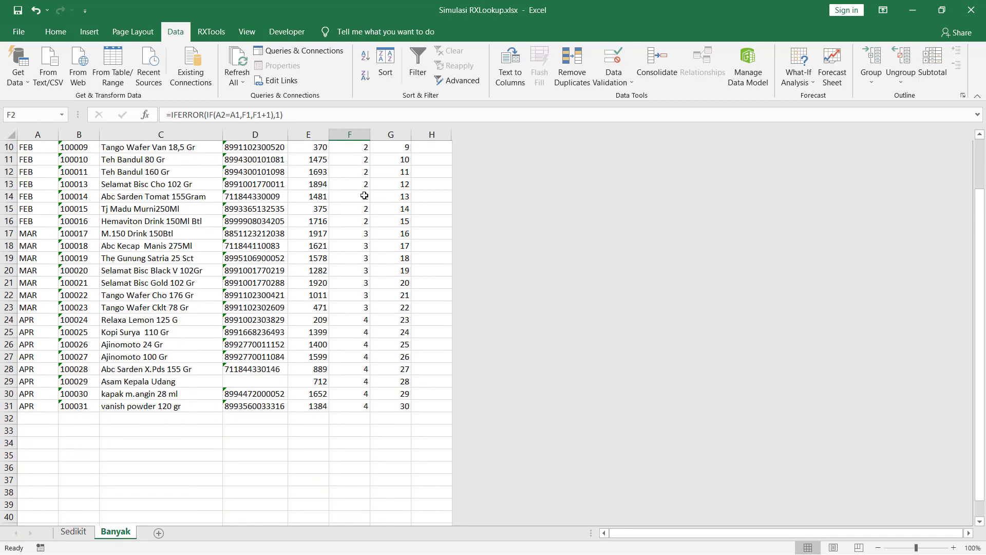
scroll(357, 287, up, 5)
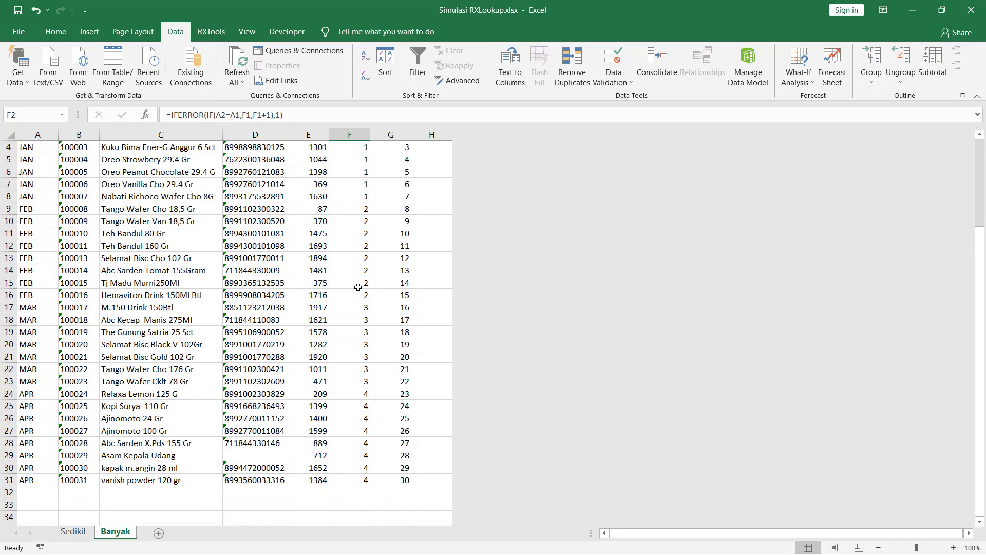
scroll(356, 292, down, 5)
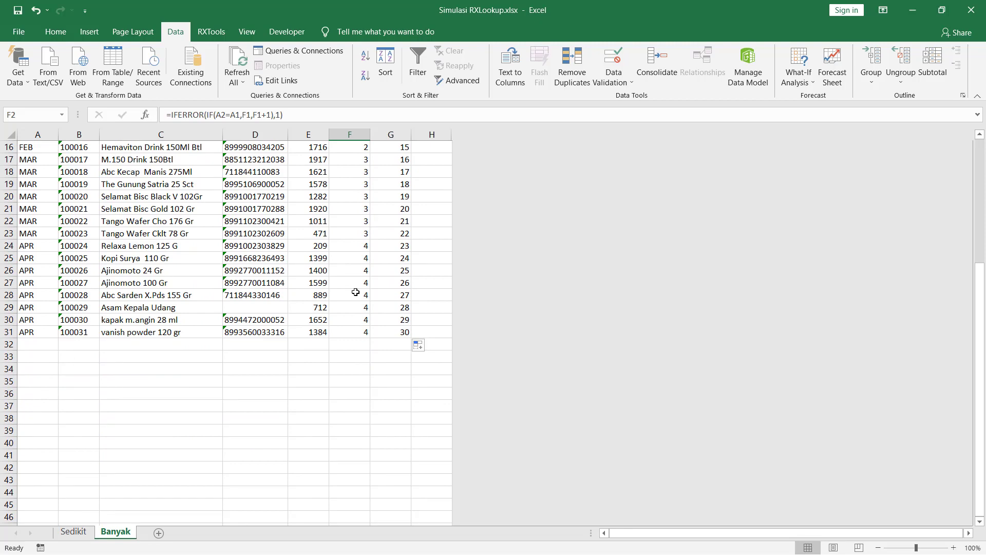
scroll(356, 291, up, 5)
Inspect the DUMMY1 formulas in F2, F3, the FEB and MAR rows, then select F2:F31.
click(359, 170)
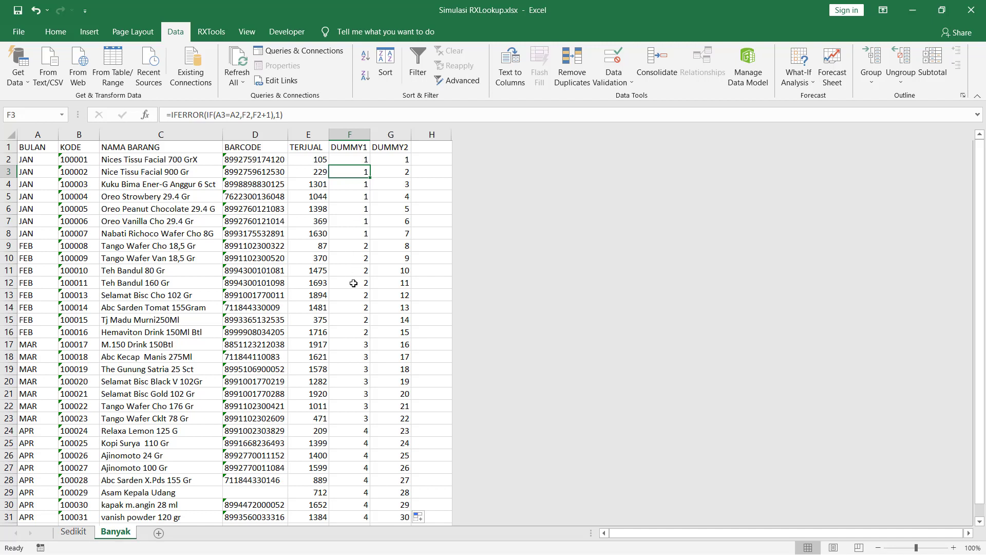
click(355, 158)
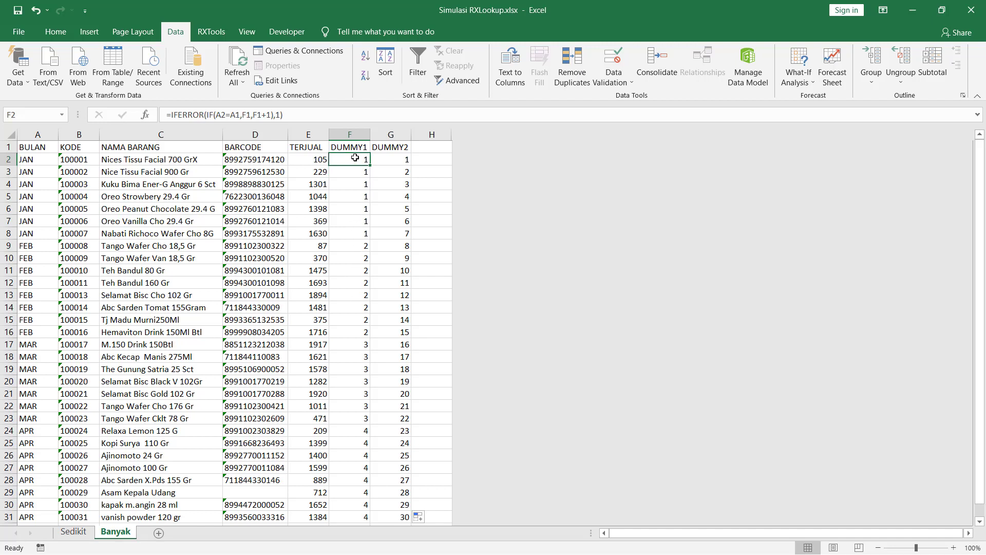
click(355, 246)
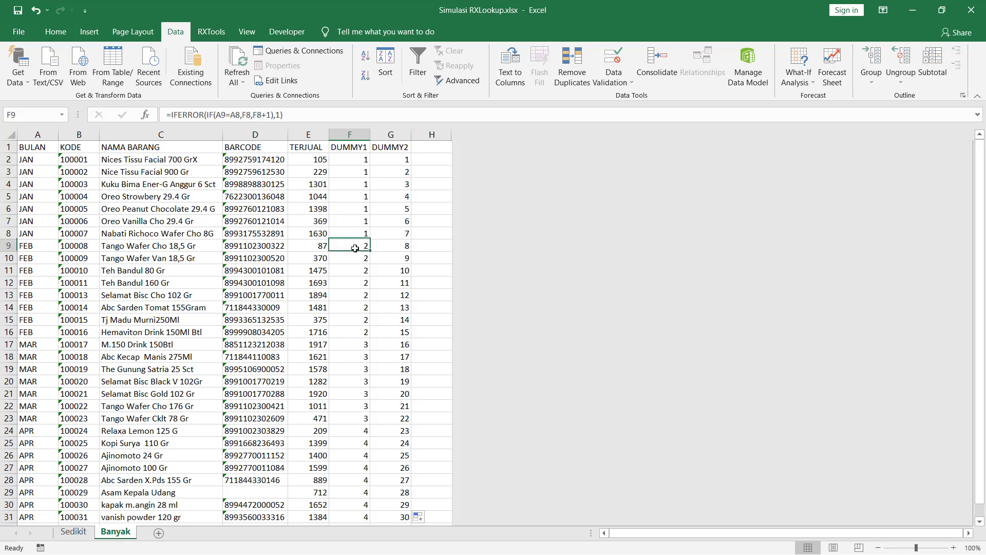
click(354, 357)
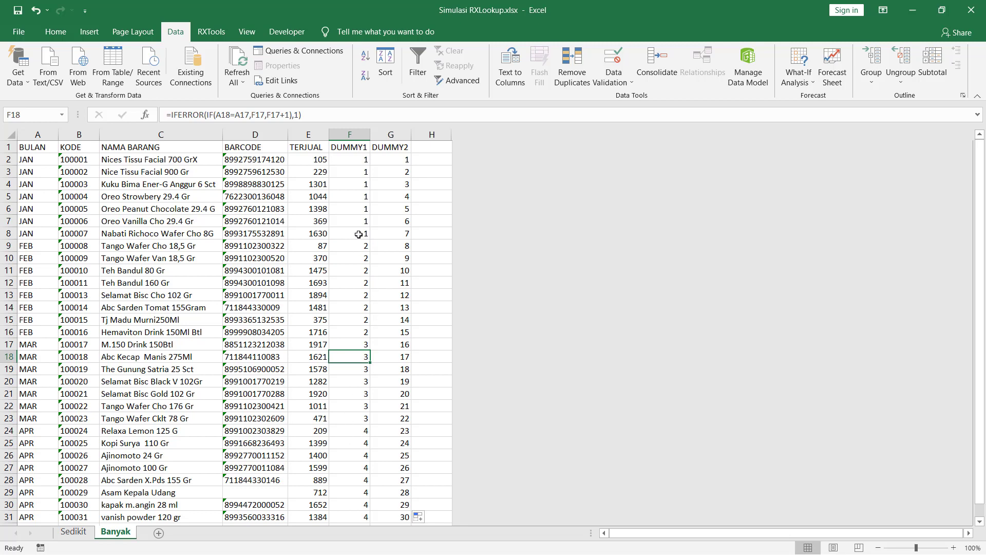
click(362, 159)
scroll(369, 247, down, 3)
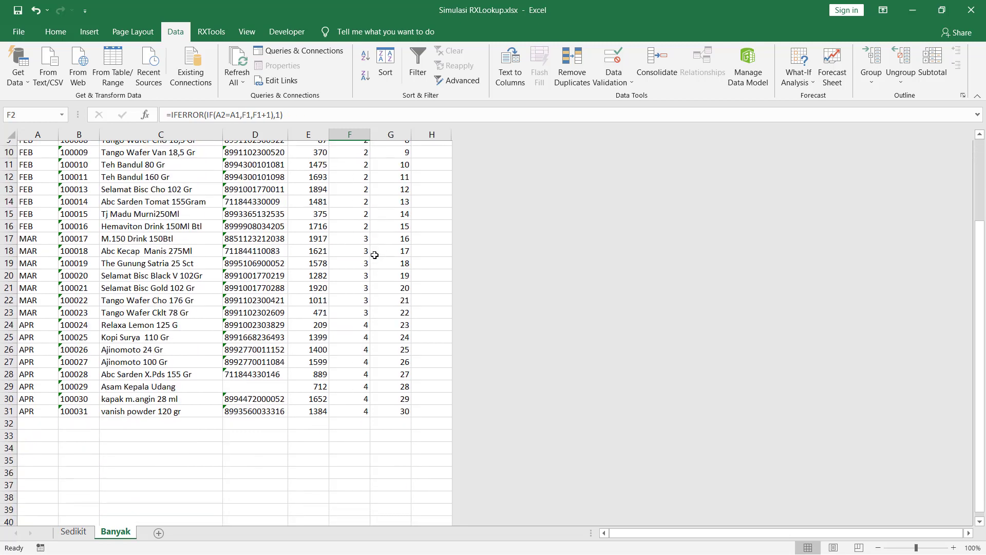
shift+click(354, 405)
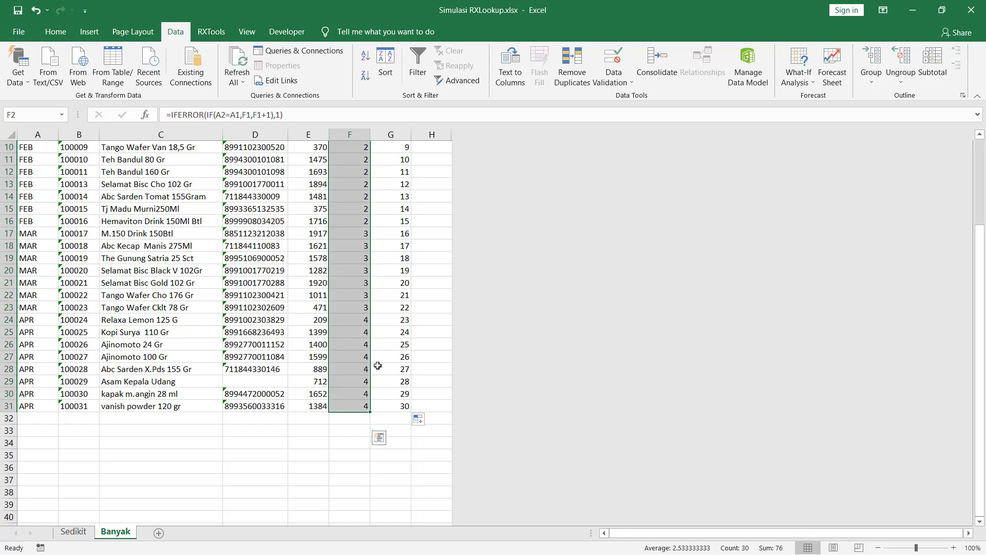
Copy the DUMMY1 range F2:F31.
right_click(347, 377)
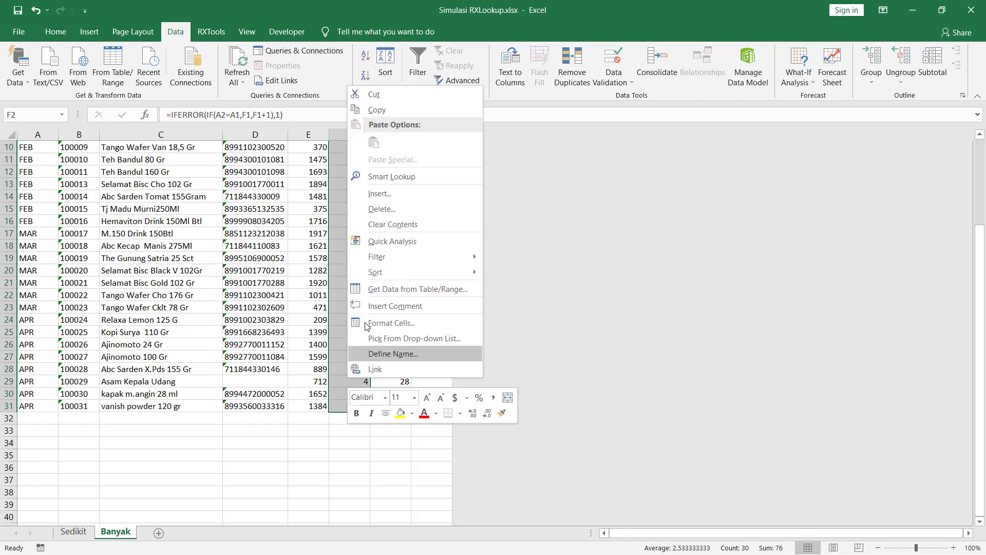
click(405, 111)
scroll(398, 170, up, 3)
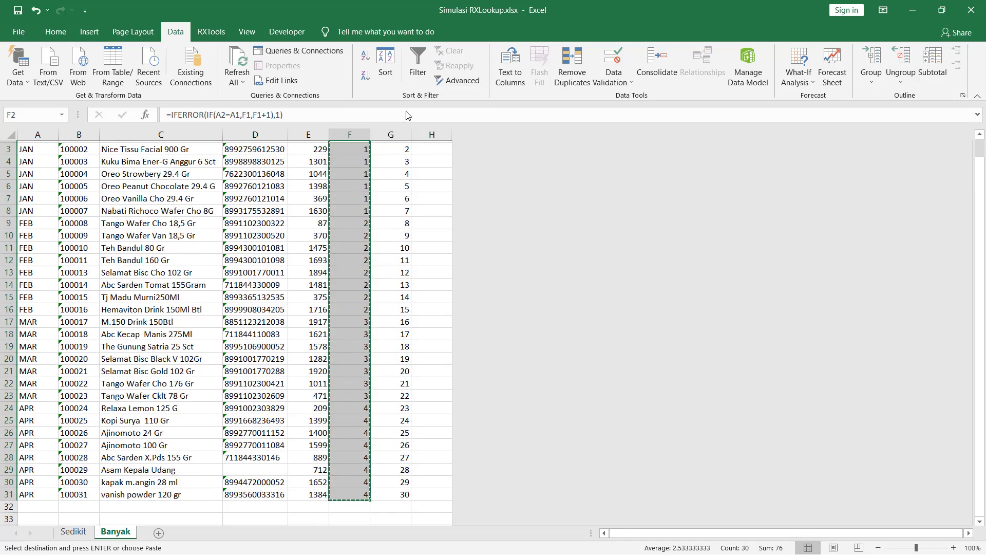
scroll(363, 223, down, 1)
scroll(363, 224, down, 5)
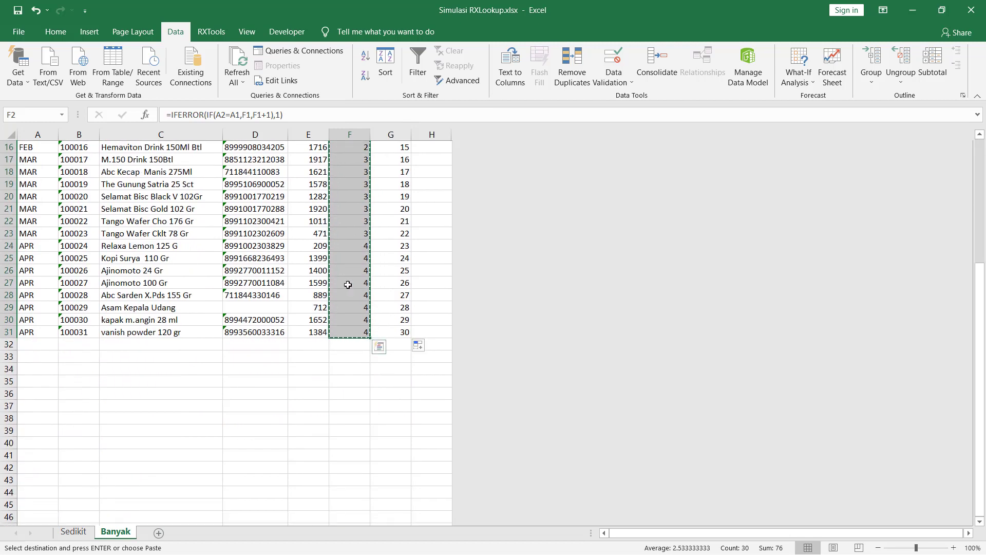
Paste Special the copied numbers as Values into F32, filling F32:F61.
click(342, 344)
right_click(343, 343)
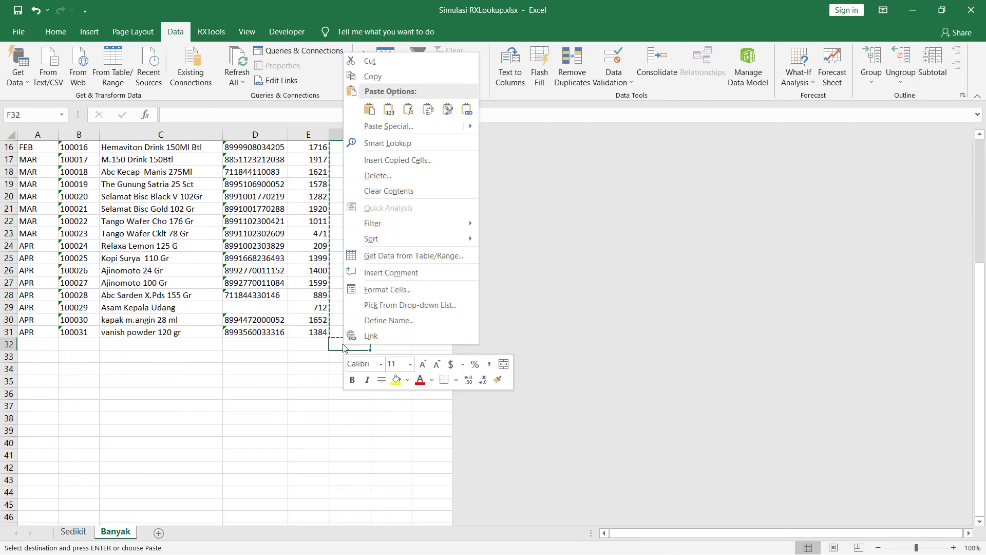
click(399, 126)
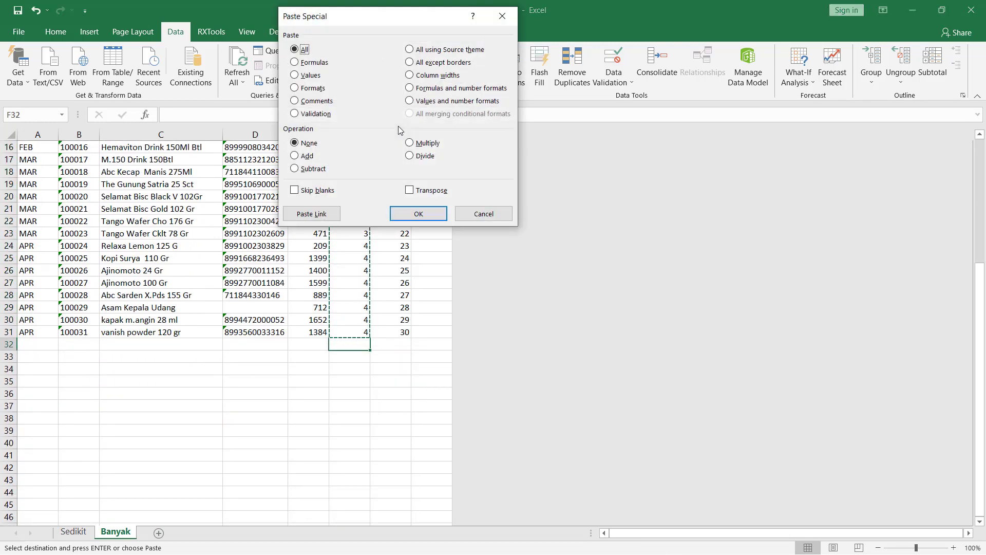
click(308, 75)
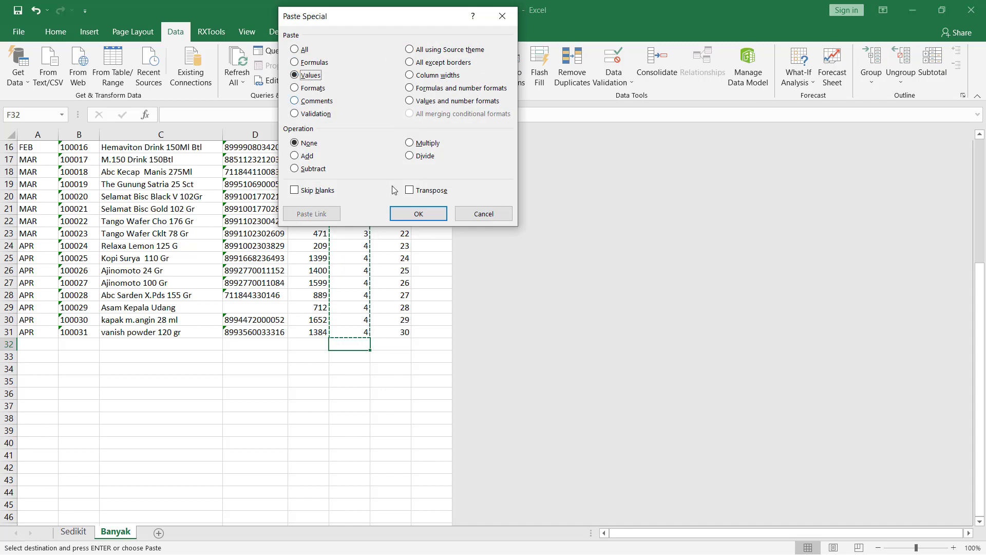
click(415, 215)
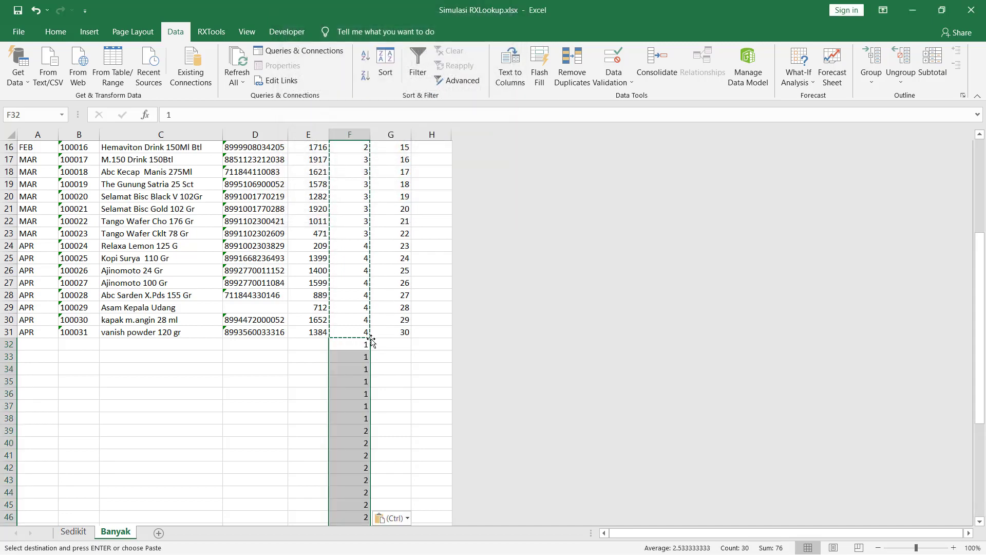
scroll(378, 342, down, 5)
scroll(378, 344, down, 1)
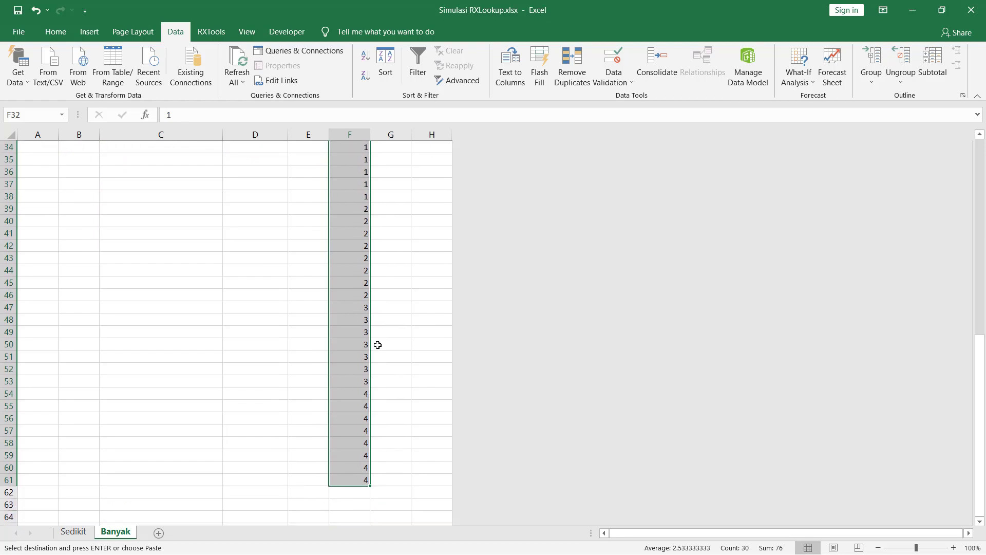
scroll(378, 345, up, 5)
scroll(376, 308, up, 3)
scroll(376, 283, up, 3)
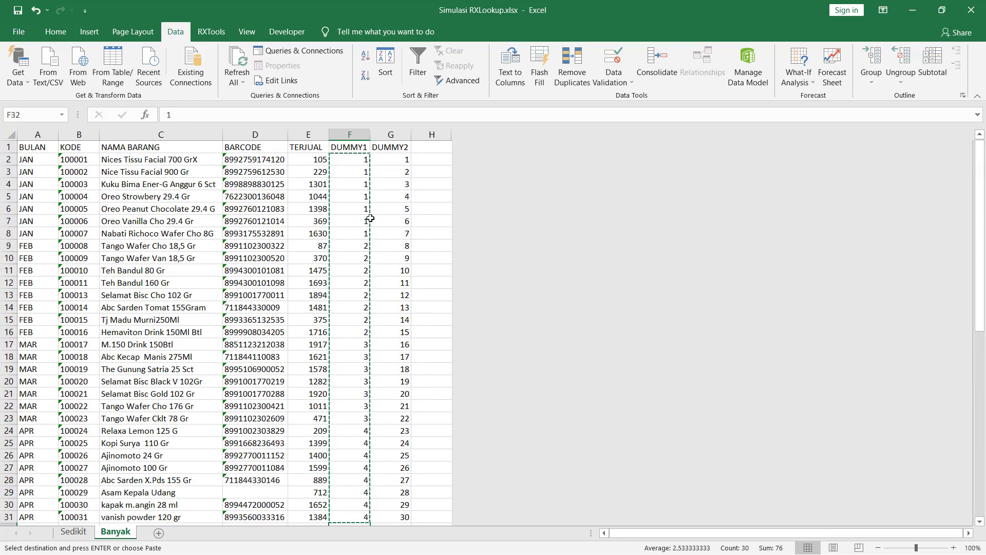
scroll(368, 216, down, 9)
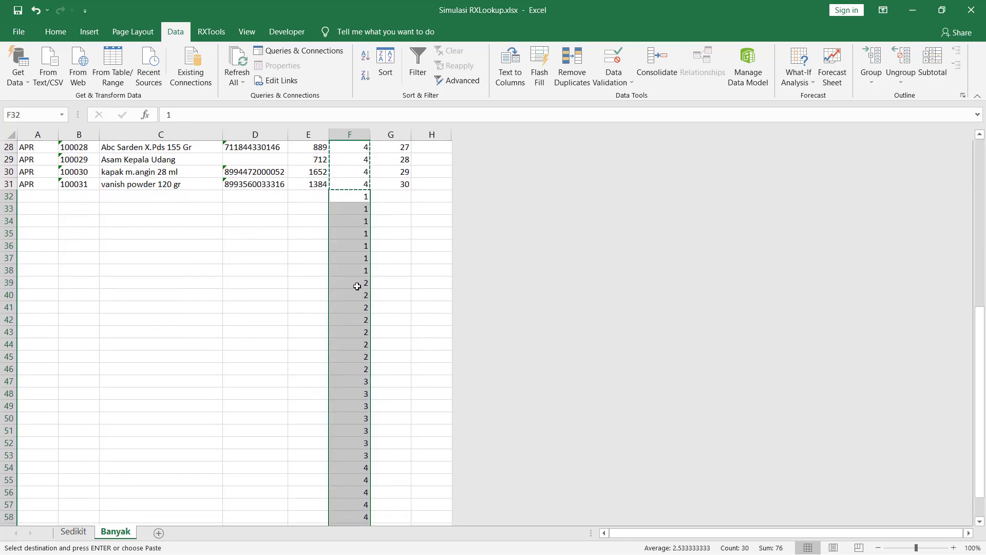
scroll(359, 304, down, 3)
scroll(357, 297, up, 3)
scroll(357, 296, up, 3)
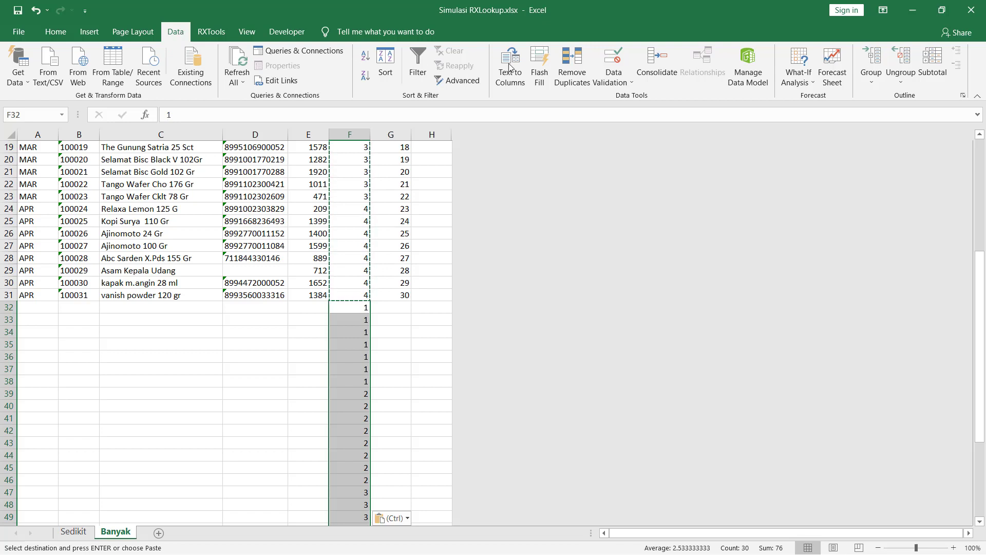
Remove duplicates from the current column F selection only, leaving 1, 2, 3, 4 in F32:F35.
click(568, 76)
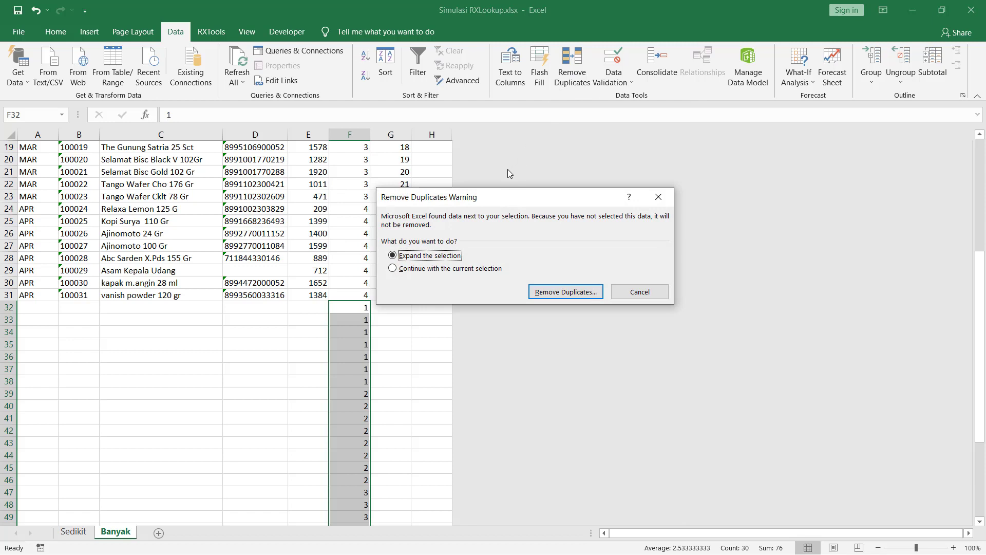
click(457, 270)
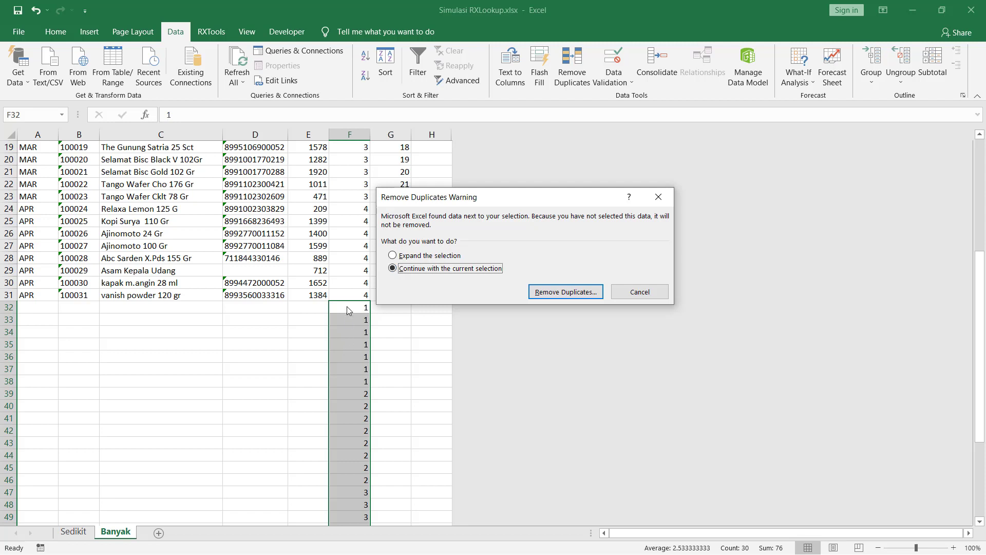
click(567, 291)
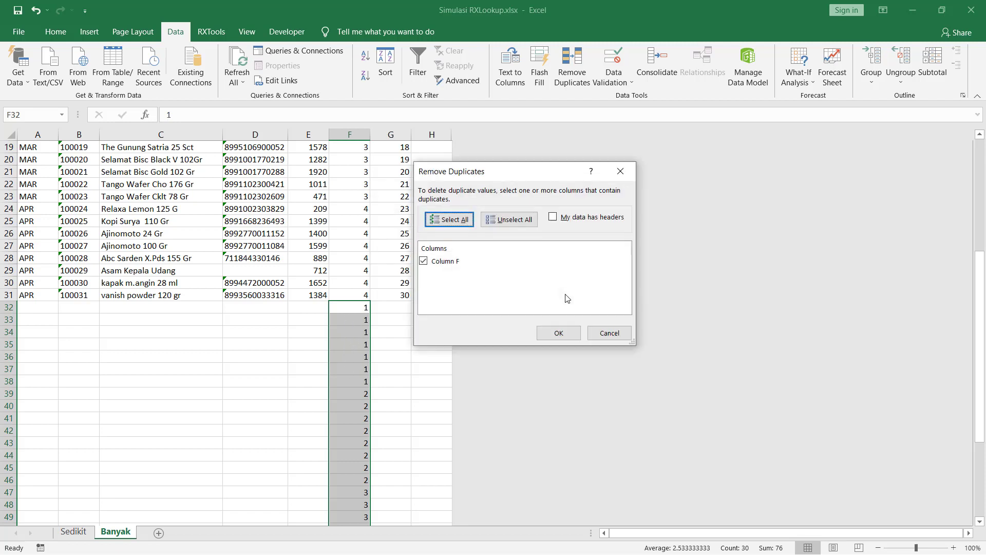
click(558, 332)
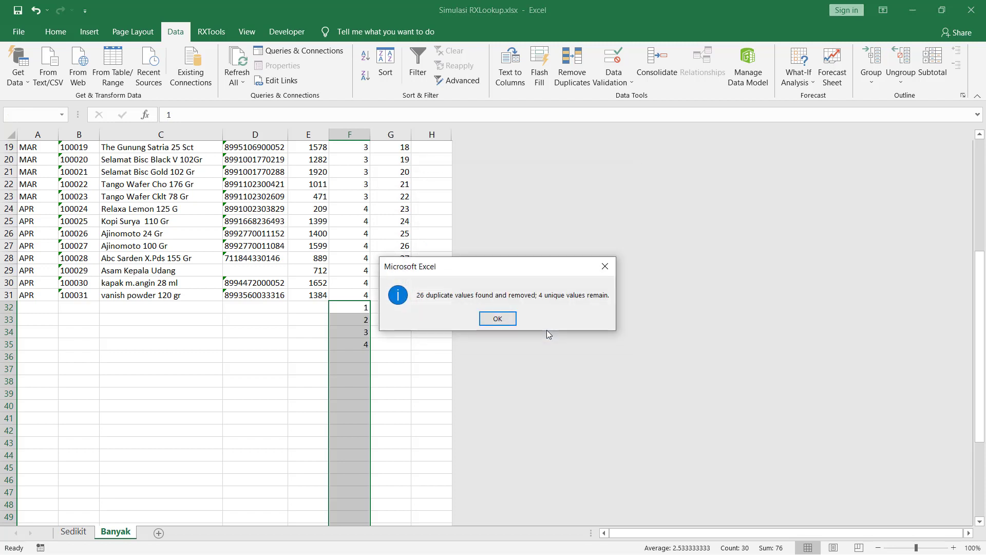
click(498, 319)
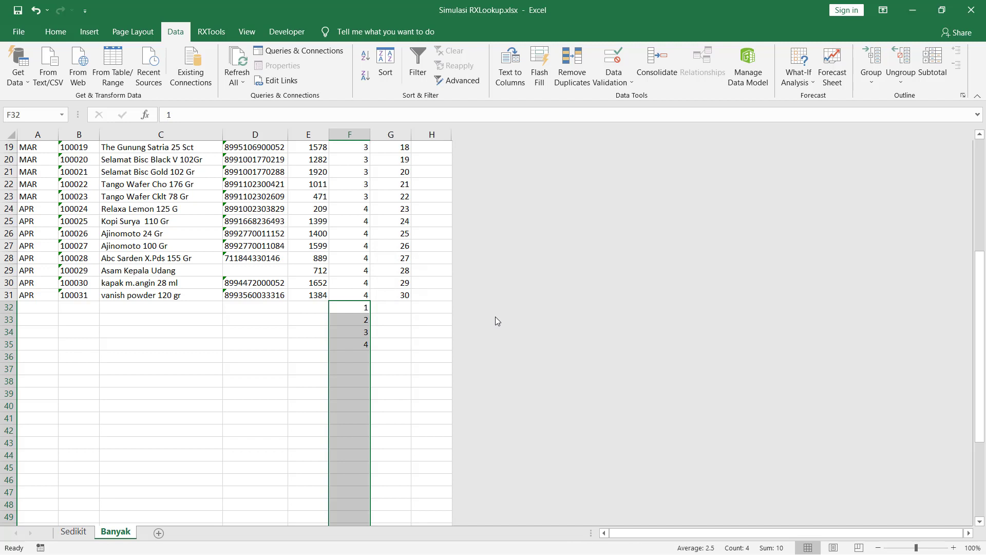
Continue the DUMMY2 sequence with 31 to 34 in G32:G35 beside the unique group numbers.
click(356, 331)
drag(357, 309, 360, 344)
click(367, 308)
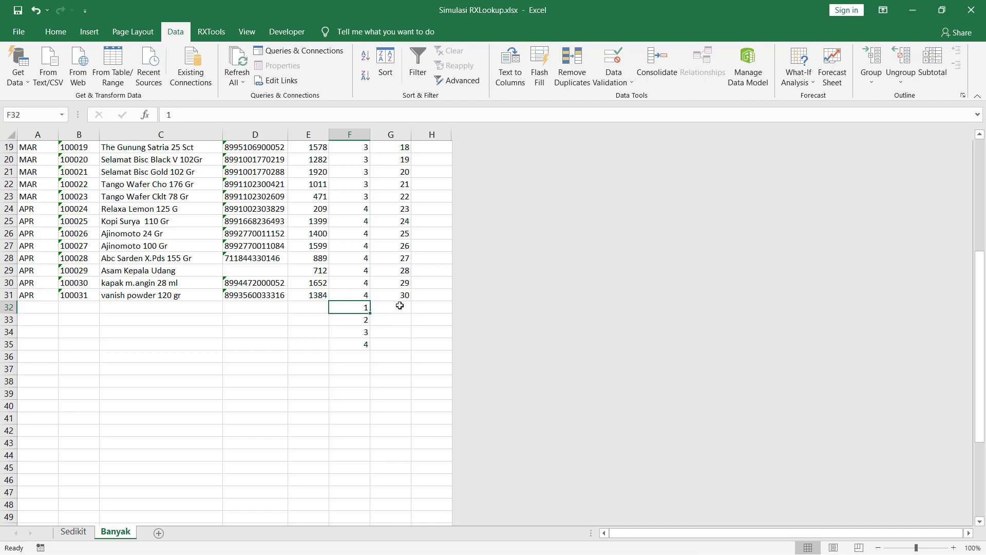
drag(400, 307, 396, 335)
click(362, 307)
drag(402, 284, 396, 349)
click(359, 331)
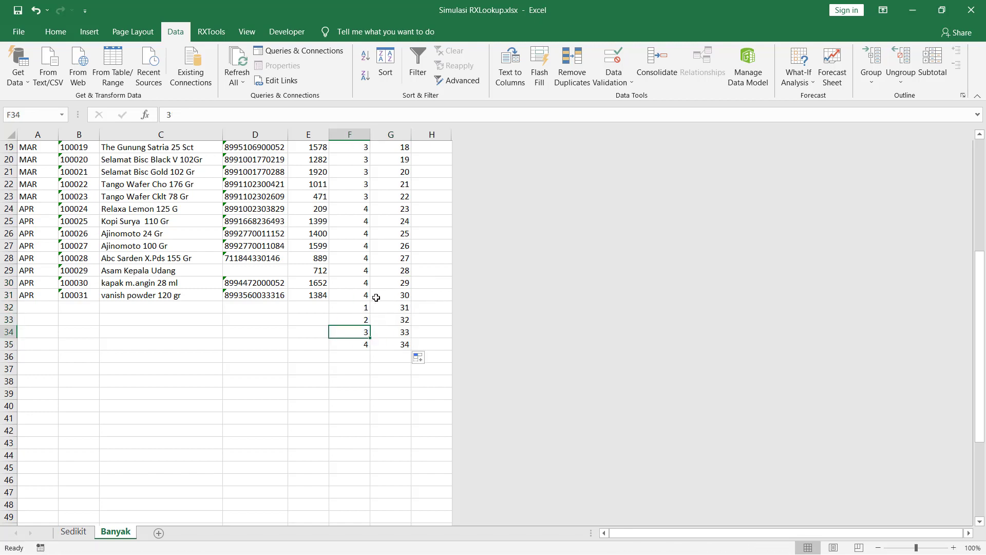
Select the whole table A1:G35, headers included.
key(ctrl+Up)
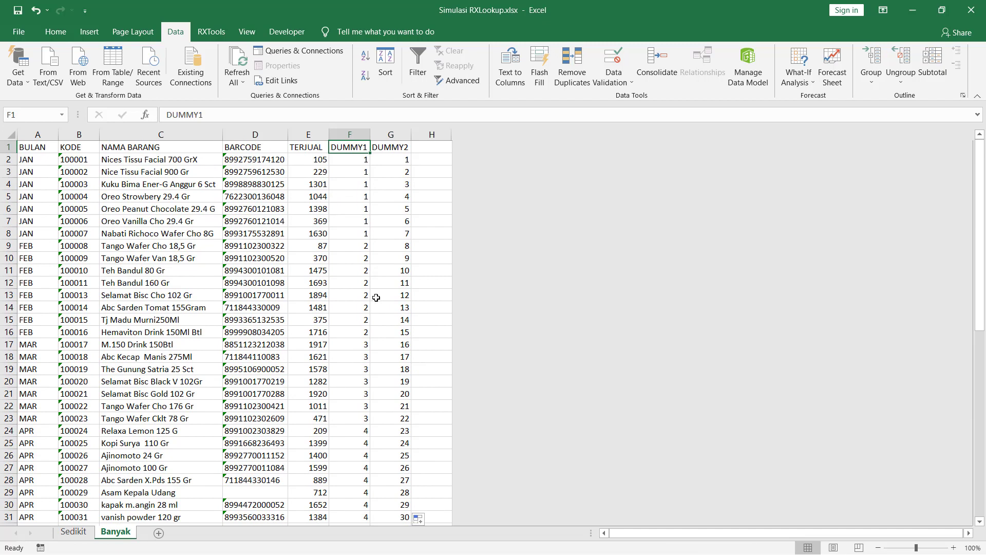
key(Left)
key(Left)
key(Left)
key(Left)
key(Left)
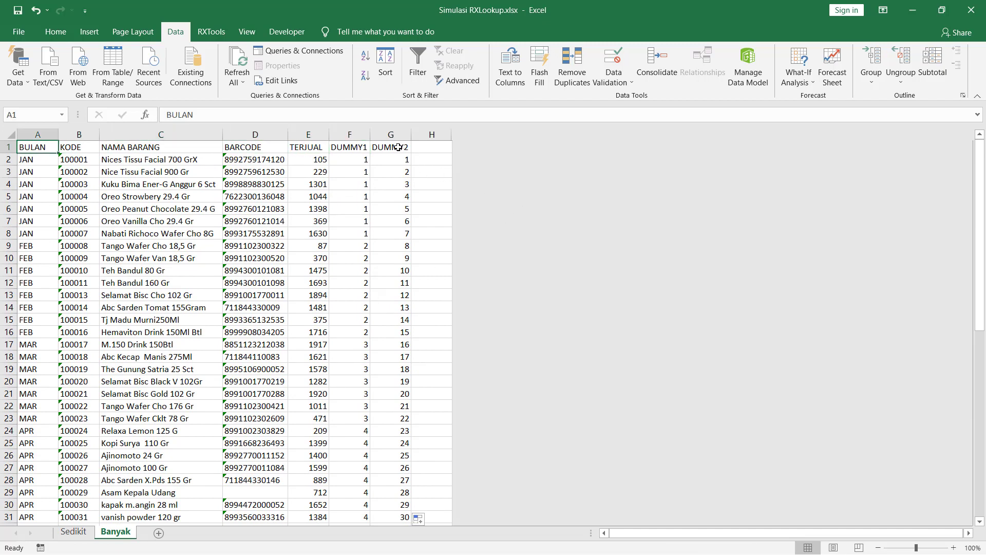
key(ctrl+shift+Right)
scroll(392, 211, down, 6)
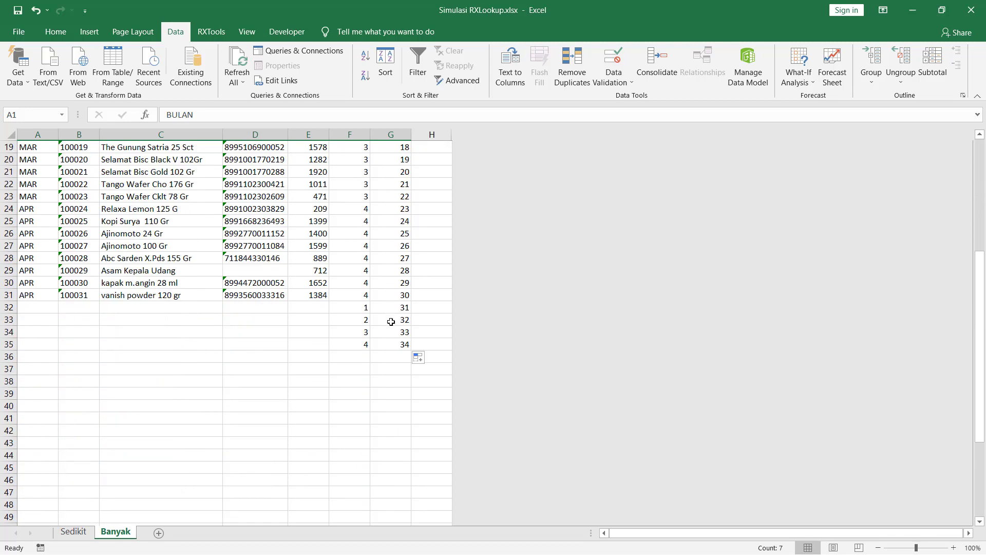
shift+click(393, 342)
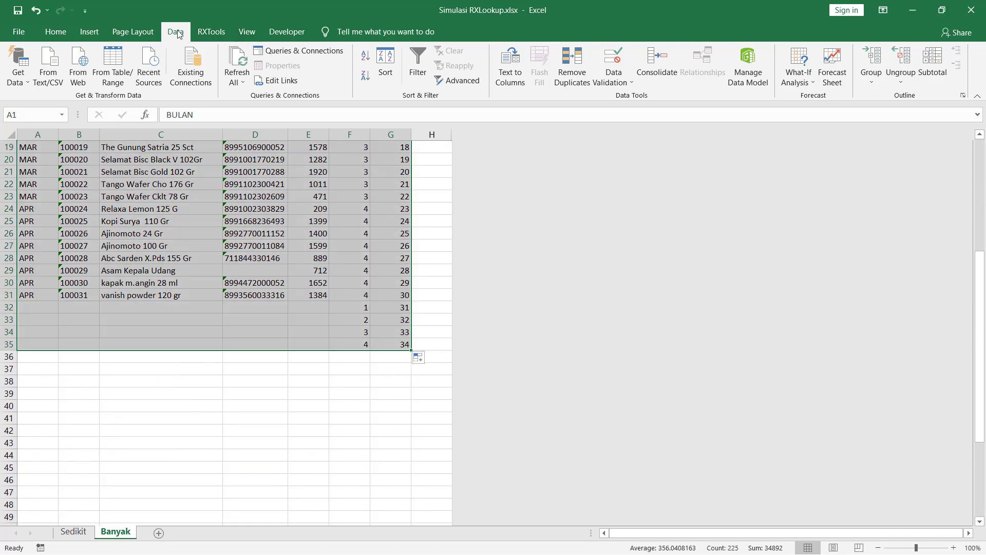
Sort A1:G35 by DUMMY1, then DUMMY2, both Smallest to Largest.
click(386, 72)
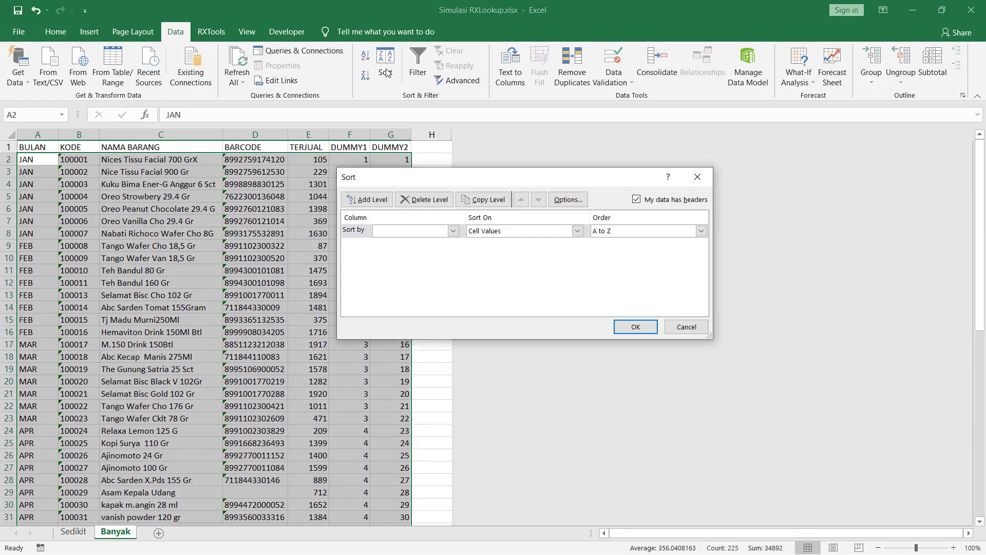
click(452, 231)
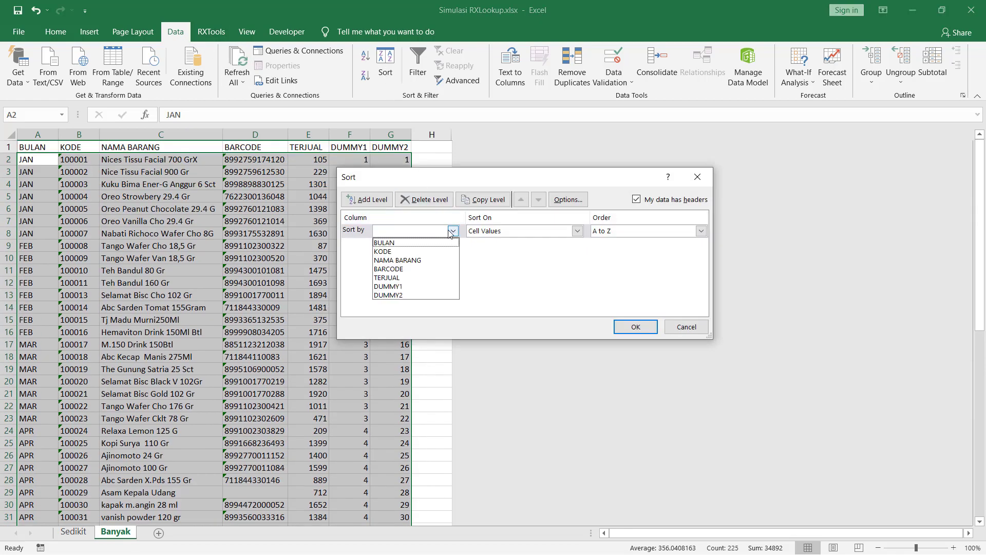
click(440, 286)
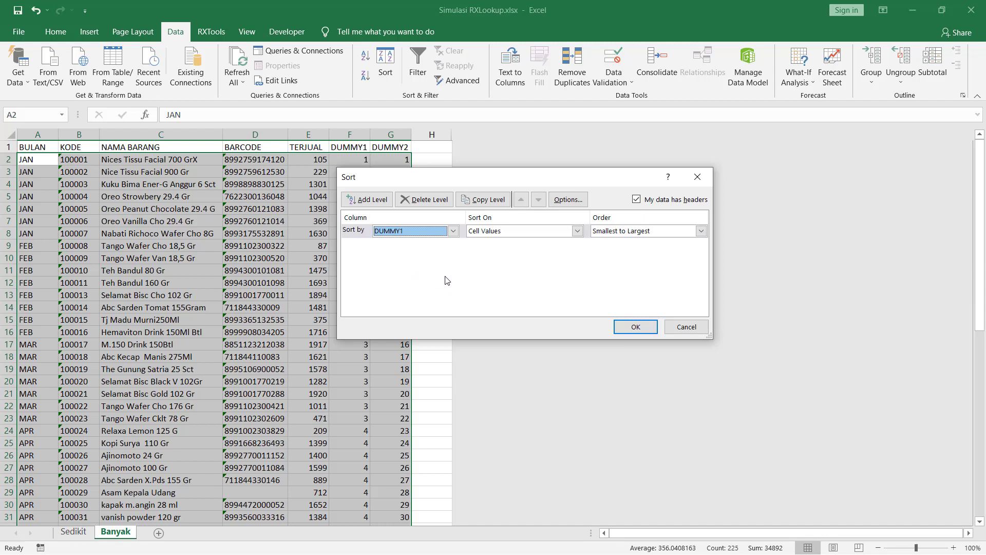
click(366, 199)
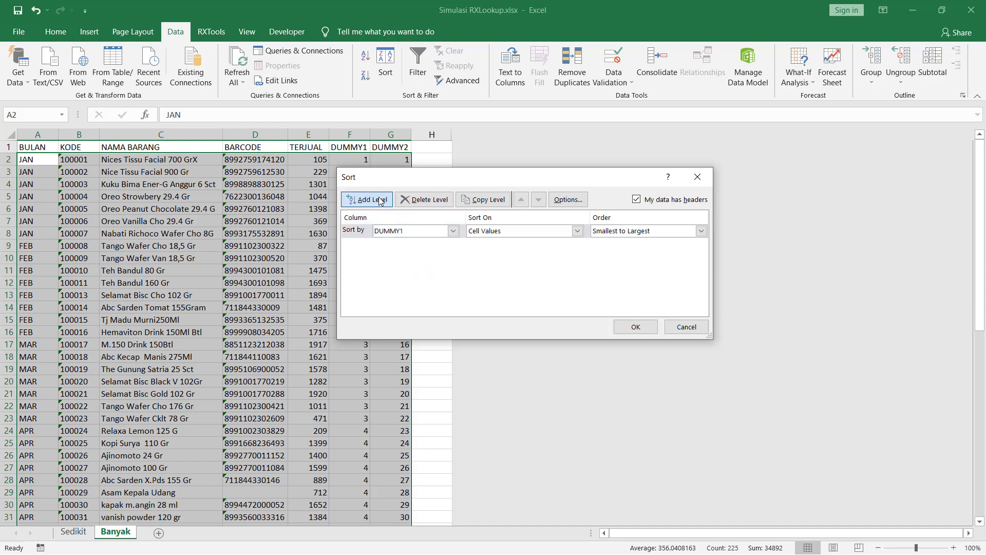
click(453, 245)
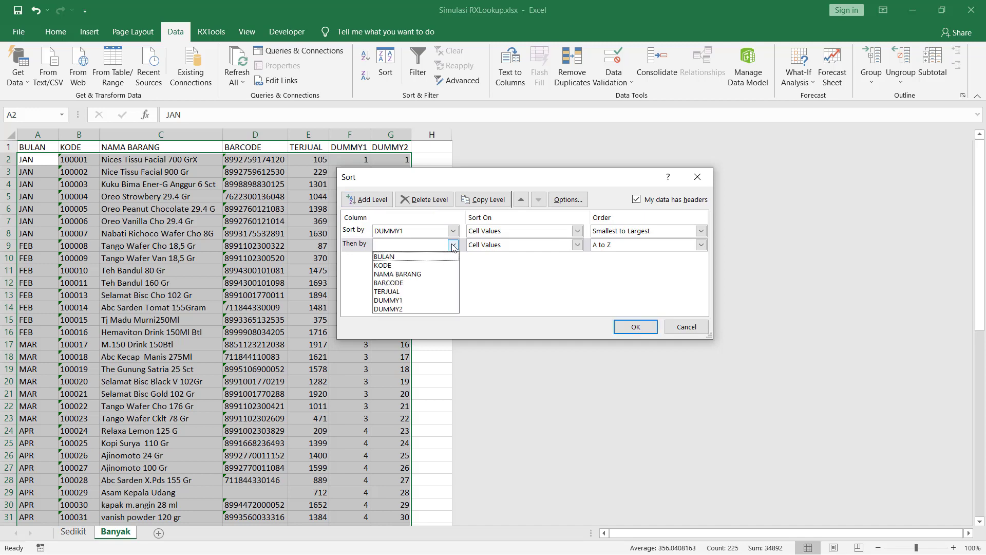
click(431, 308)
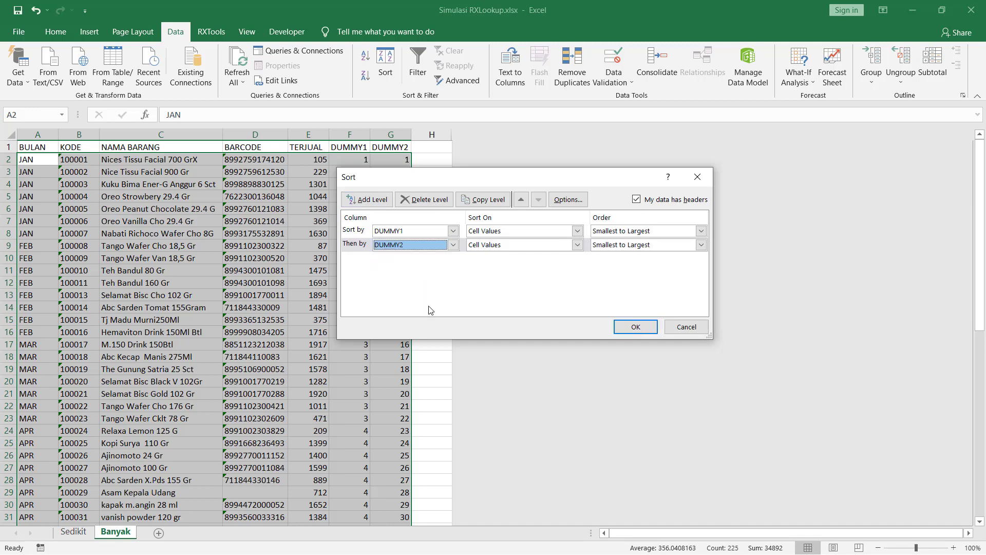
click(635, 326)
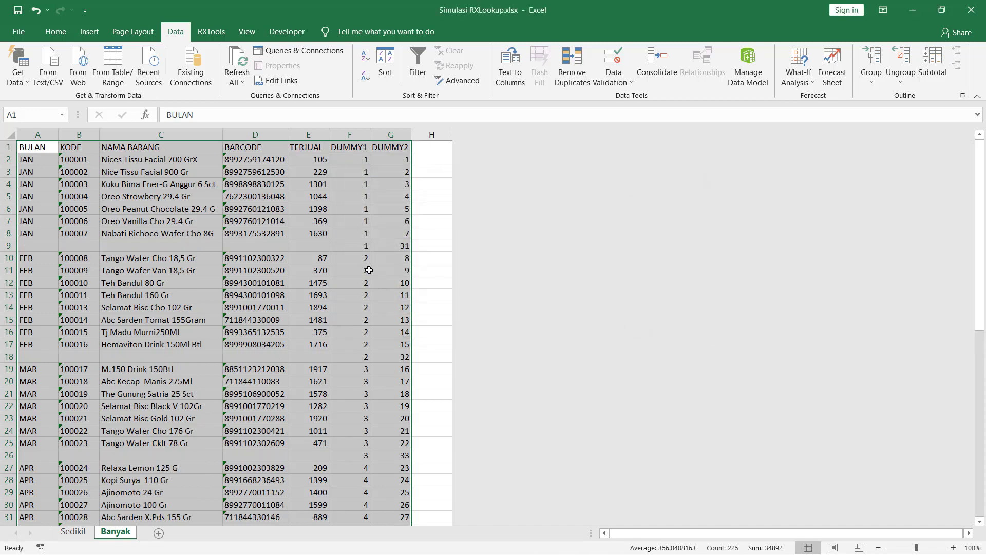
click(368, 270)
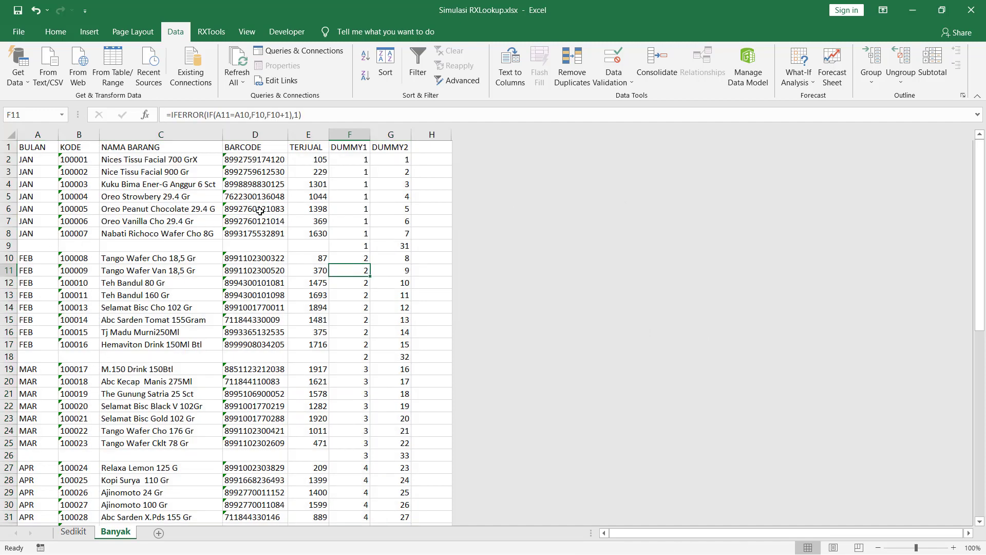
Clear the contents of the DUMMY1 and DUMMY2 helper columns F:G.
click(349, 134)
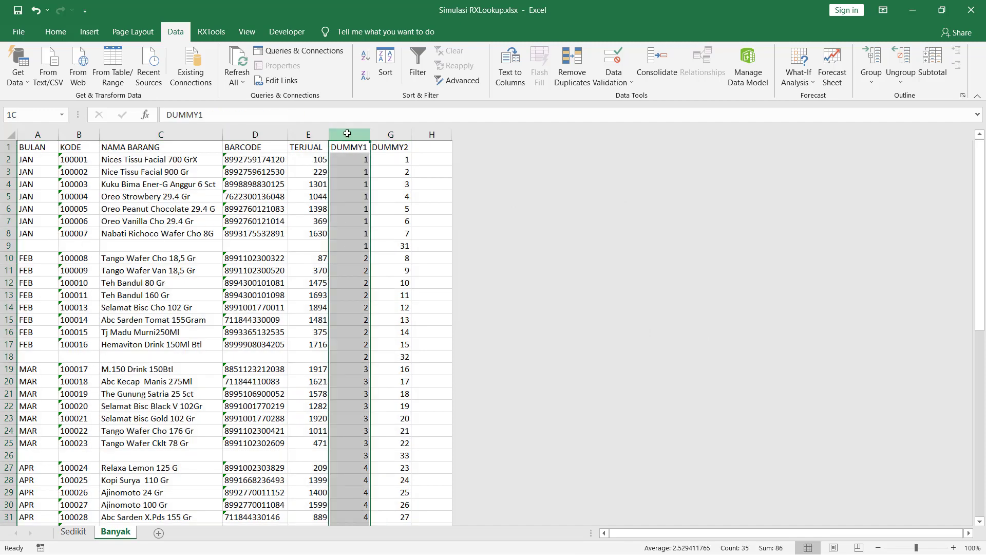
shift+click(394, 133)
click(378, 186)
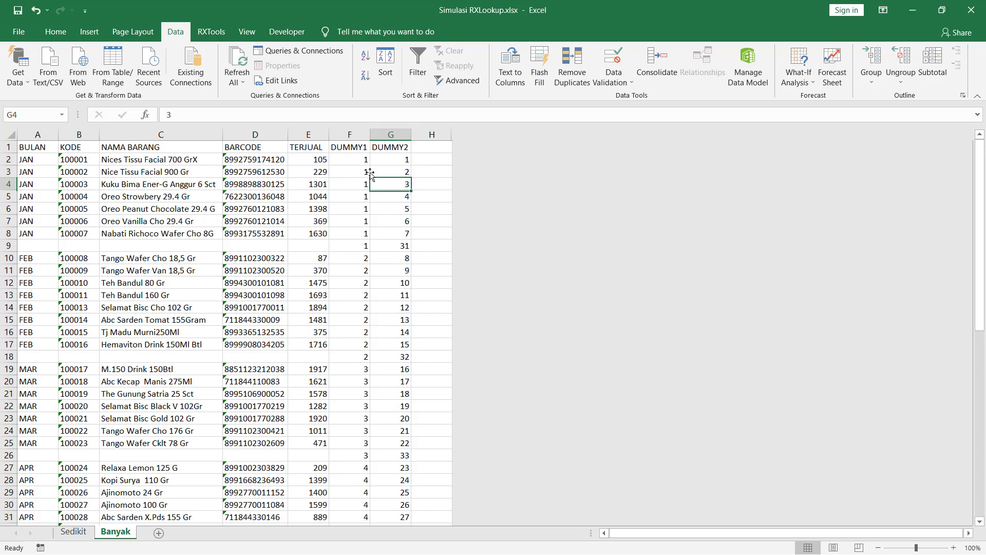
click(355, 134)
shift+click(385, 134)
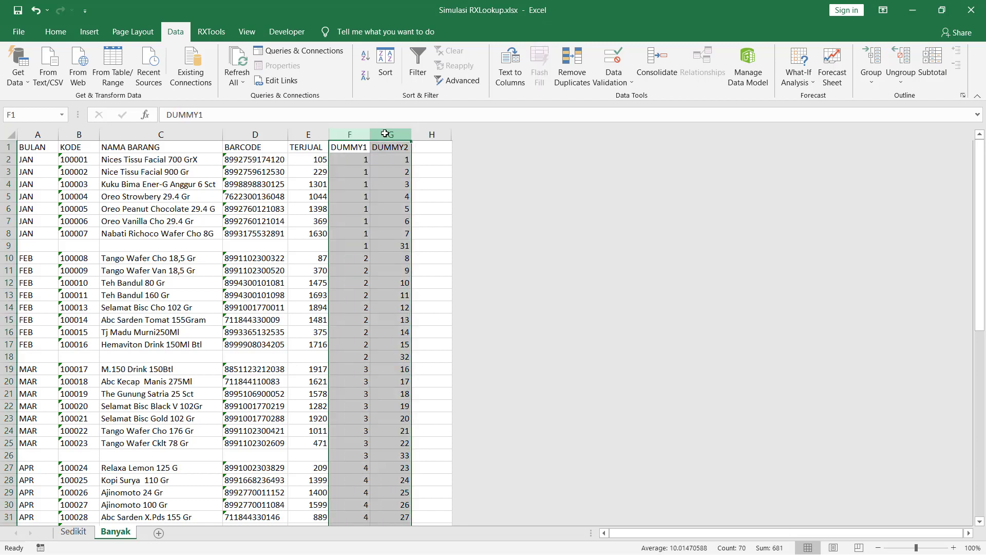
right_click(385, 134)
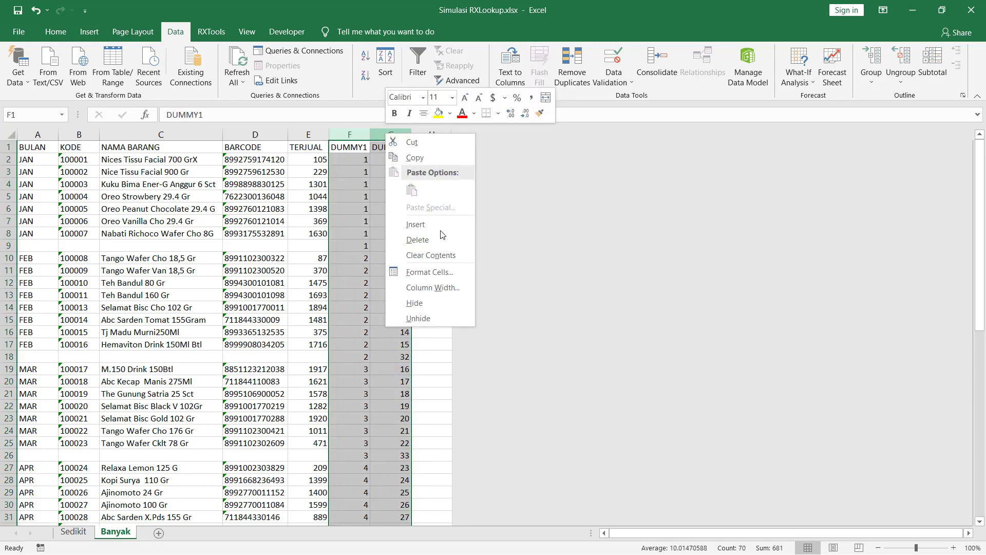
click(445, 255)
click(351, 242)
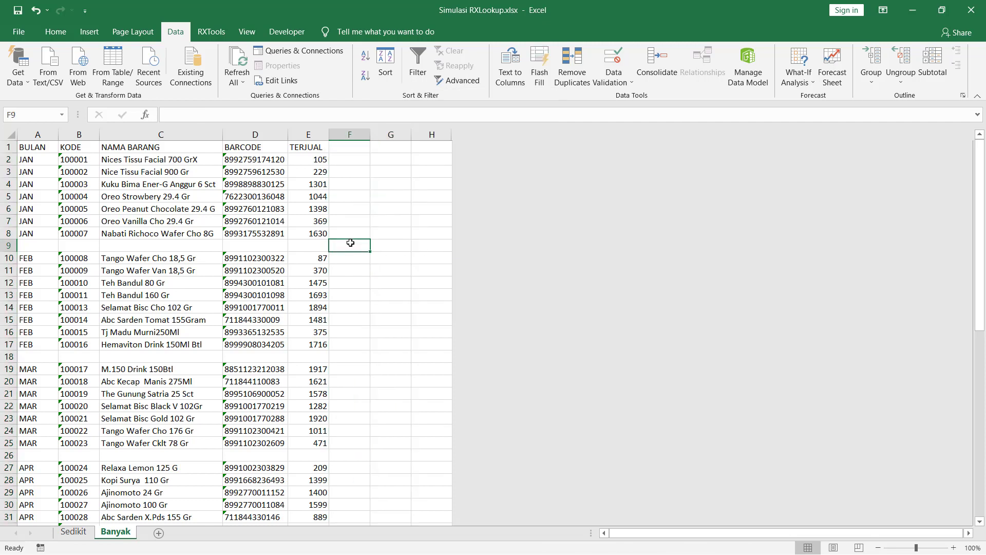
Check the blank rows between the JAN and FEB groups, then advance to the closing PENUTUP slide.
key(Left)
key(Home)
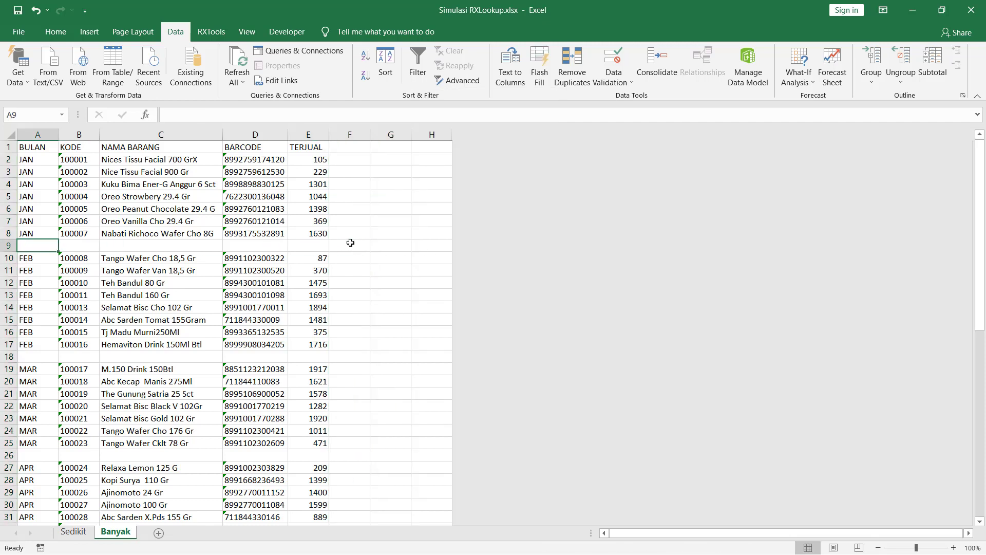
key(Down)
key(Down)
key(Down)
key(Down)
key(Down)
key(Down)
key(Down)
key(Down)
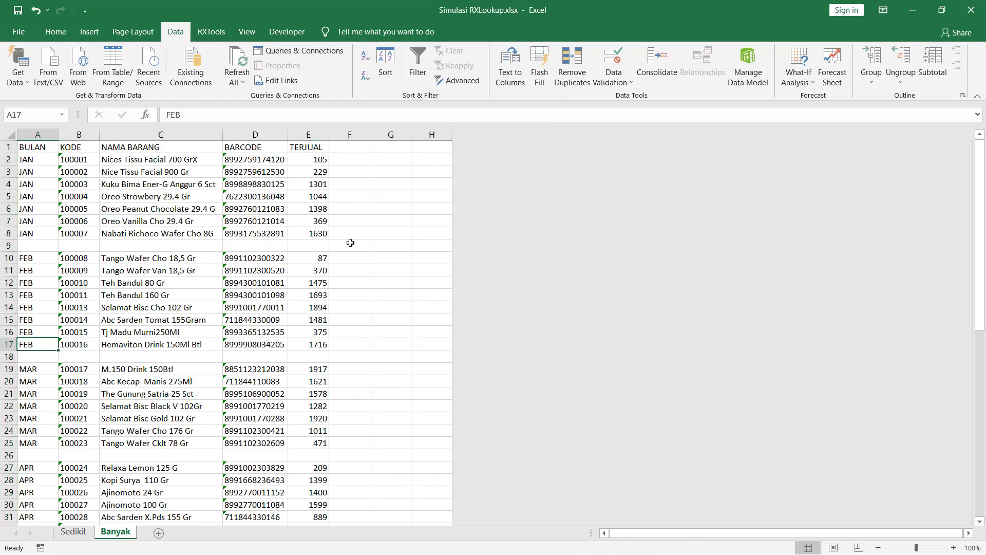
key(Down)
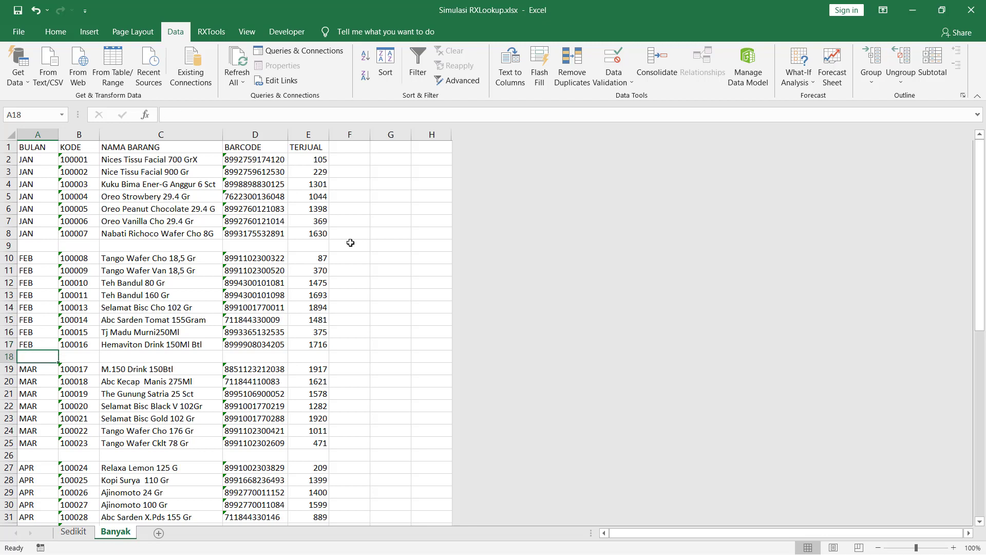
key(ctrl+Up)
key(ctrl+Up)
key(ctrl+Up)
key(ctrl+Up)
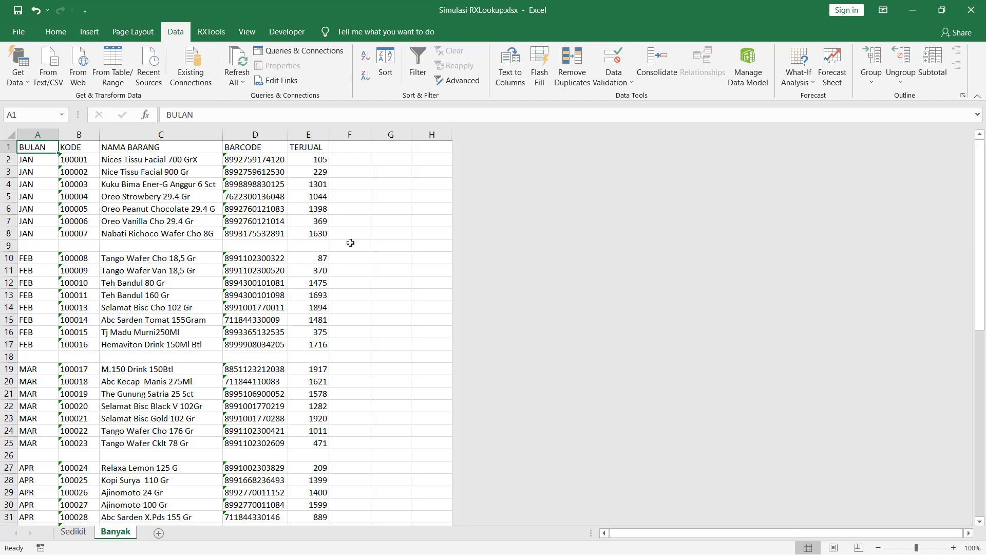
key(Down)
key(Down)
key(Down)
key(Down)
key(Down)
key(Down)
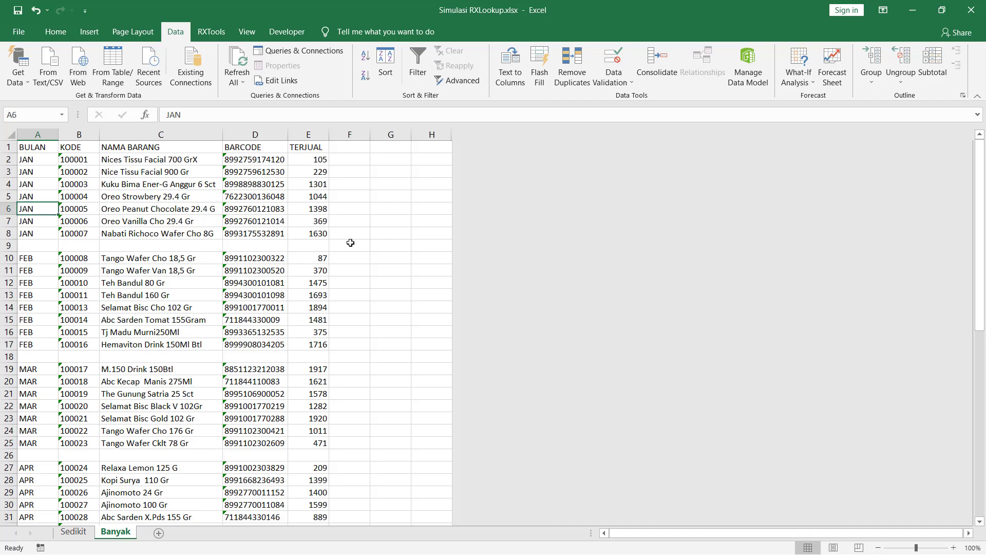
key(Up)
key(Up)
key(Up)
key(Up)
key(Up)
key(Up)
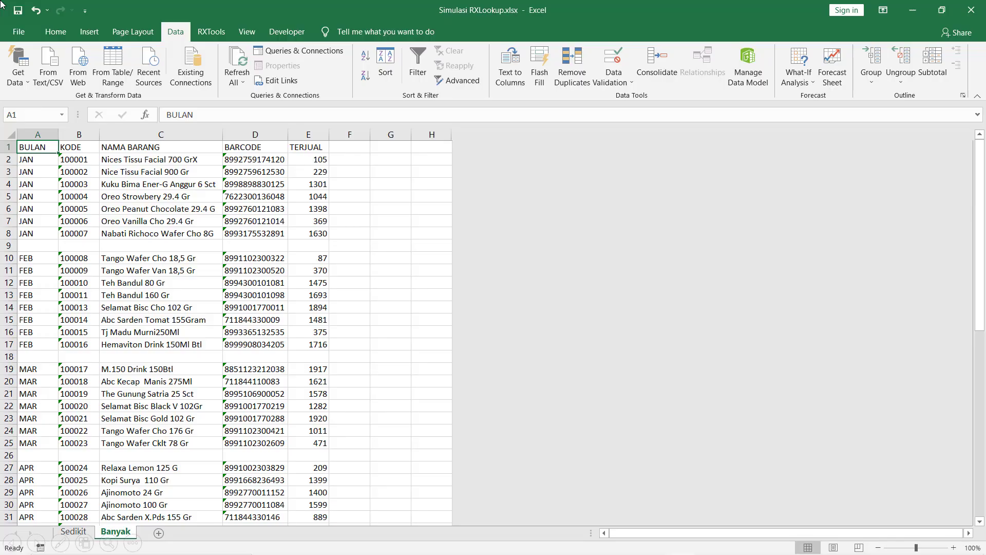
click(724, 257)
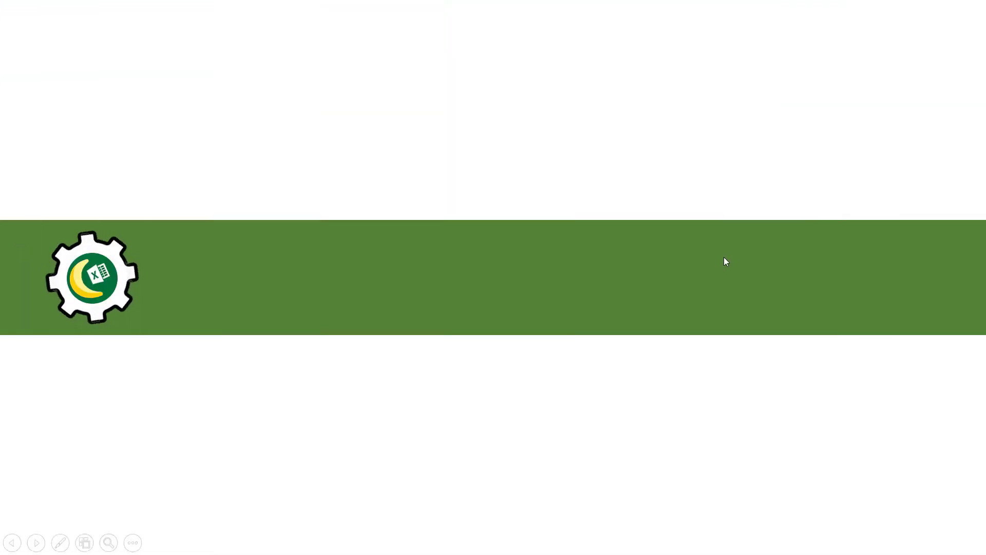
click(724, 257)
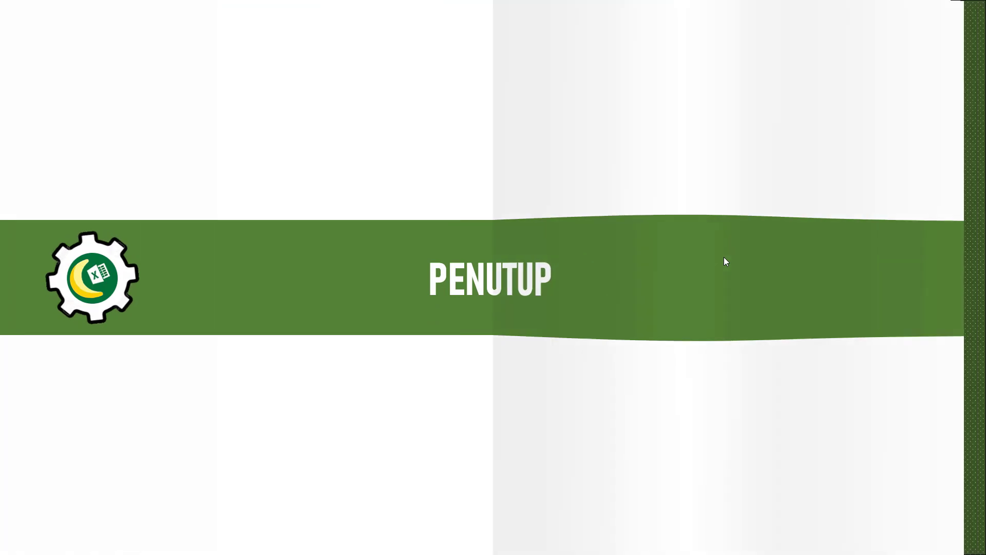